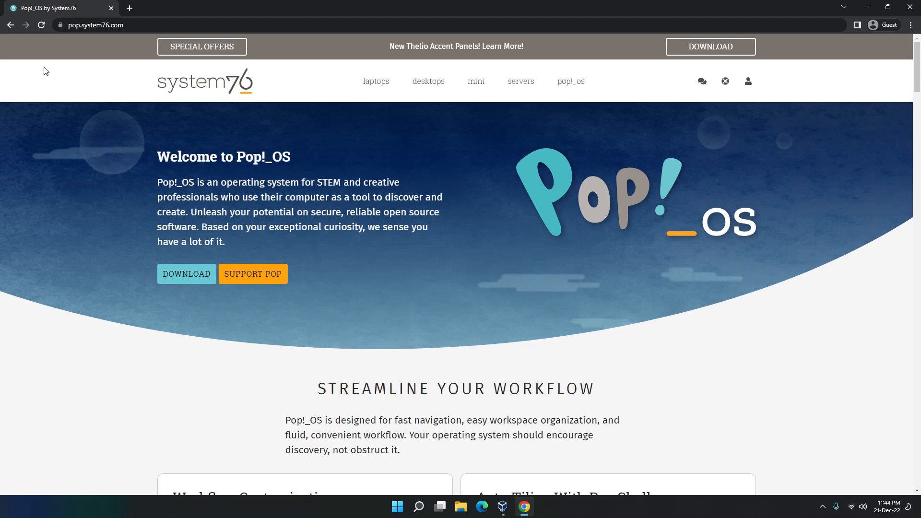
Open the Pop!_OS download options and review the recommended requirements, file sizes and SHA256 sums.
left_click(191, 282)
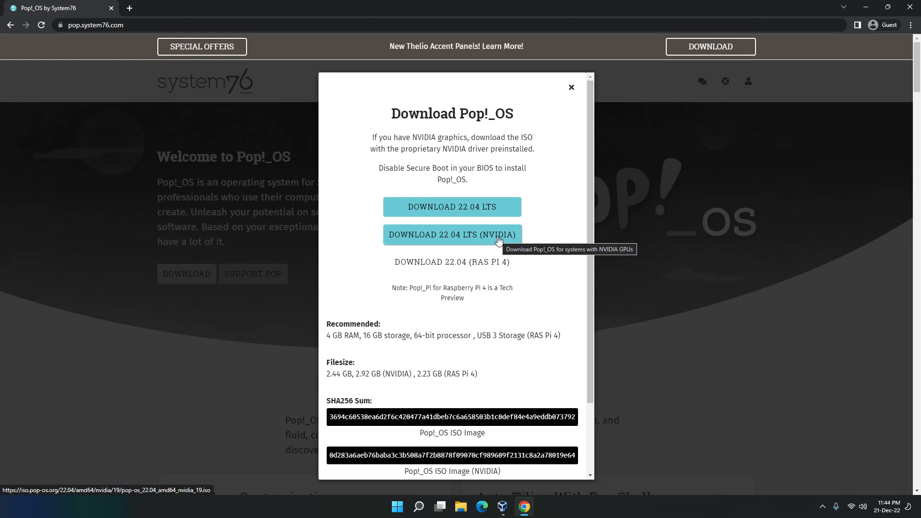
left_click_drag(326, 335, 557, 334)
left_click(419, 344)
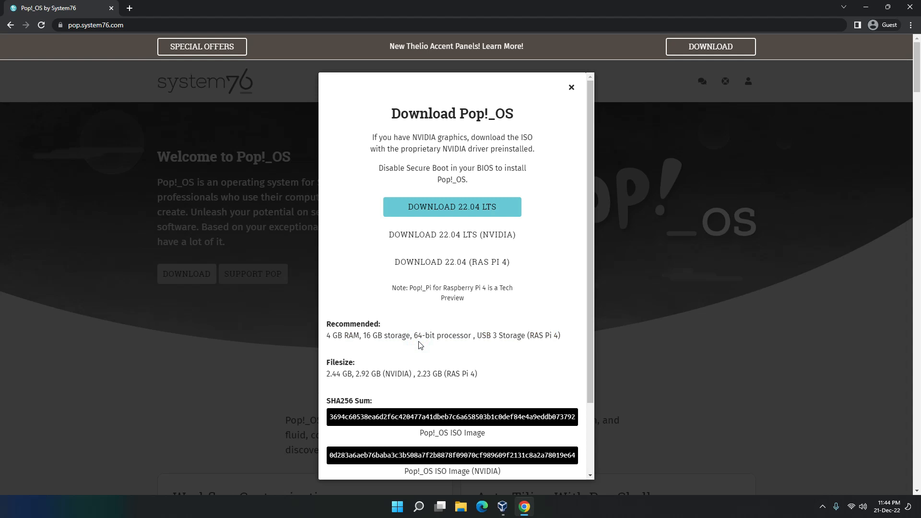
scroll(479, 319, "down", 2)
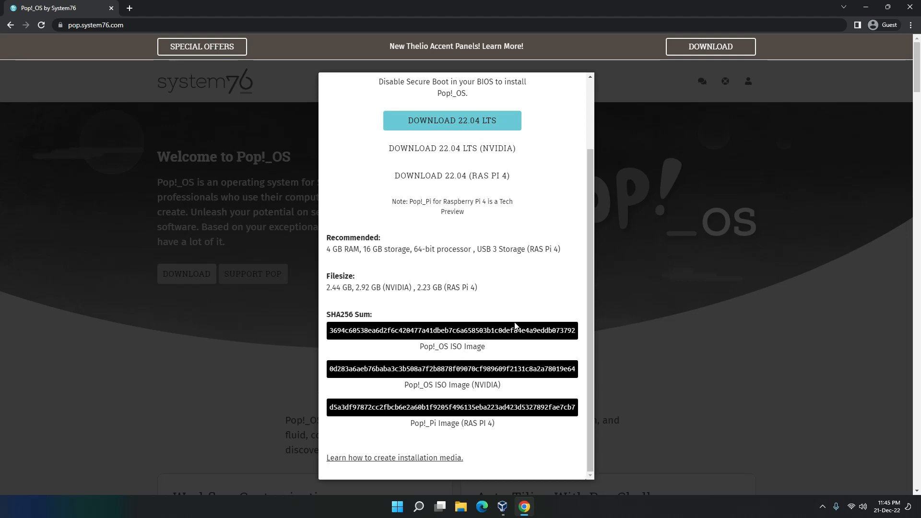
scroll(514, 325, "up", 2)
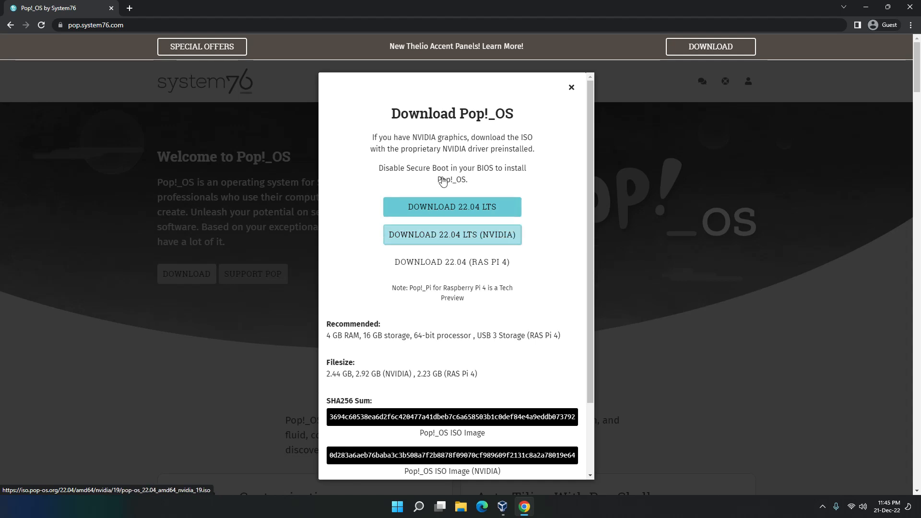
Start downloading the Pop!_OS 22.04 LTS ISO, and cancel that download.
left_click(460, 207)
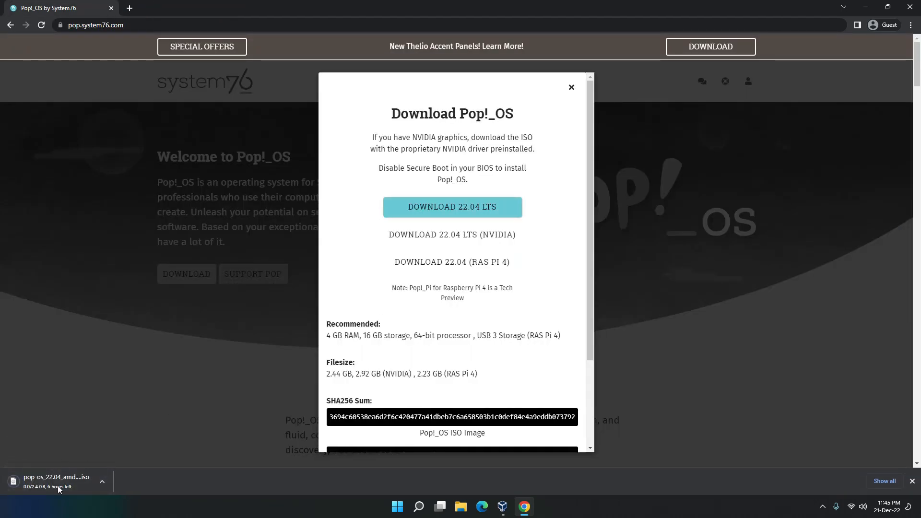
left_click(102, 481)
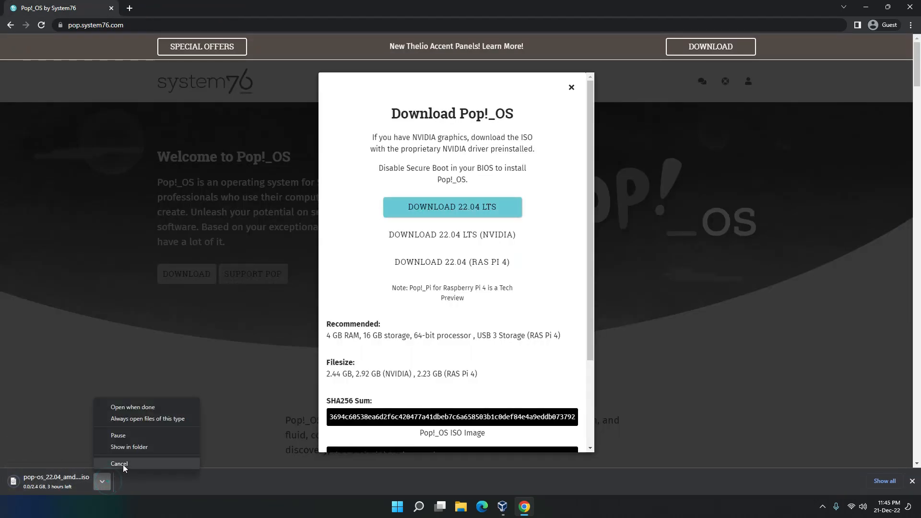
left_click(113, 451)
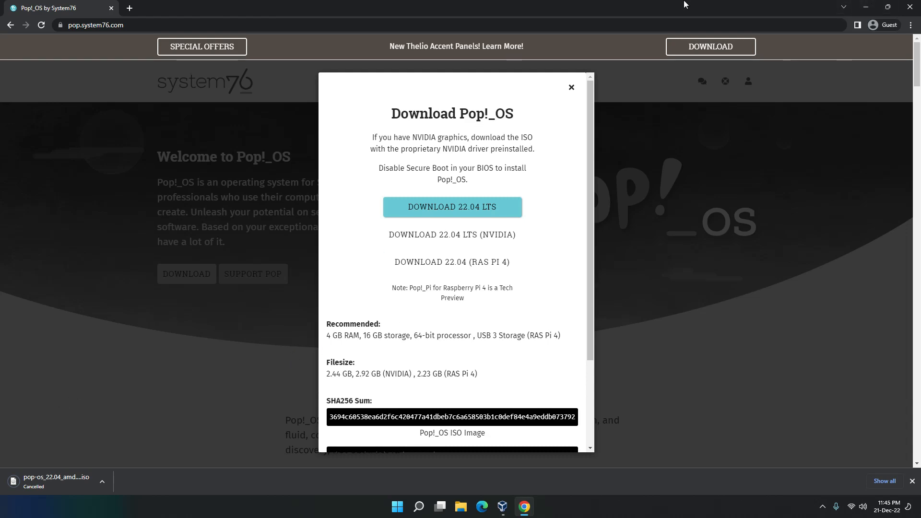
Close the browser and begin a new VirtualBox virtual machine named "Pop OS".
left_click(910, 6)
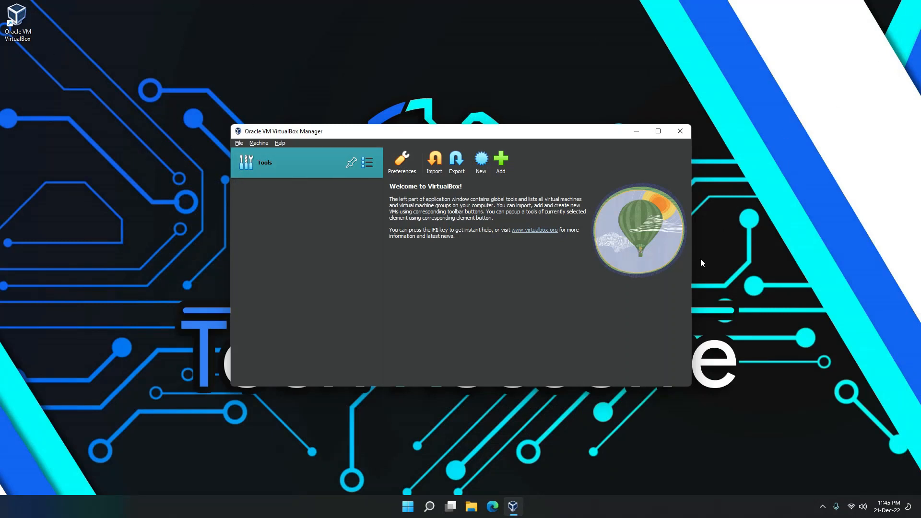
left_click(481, 163)
left_click(451, 218)
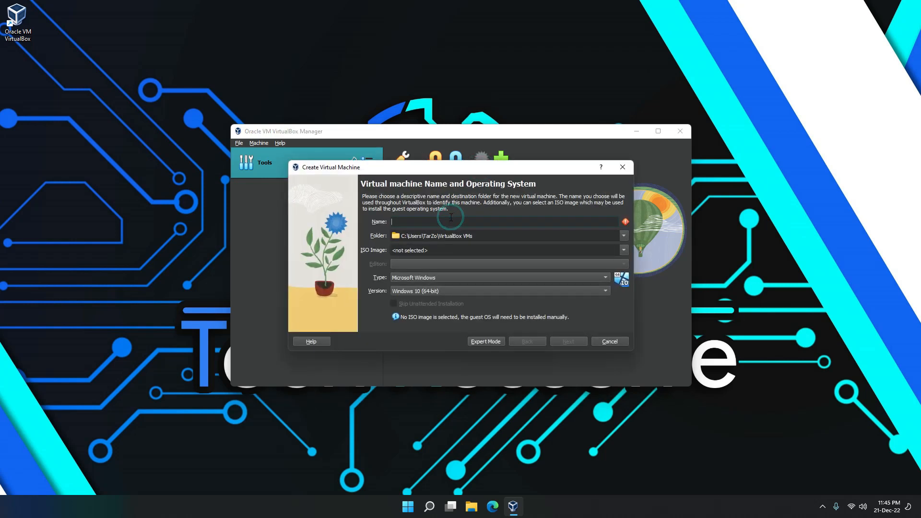
type("Pop")
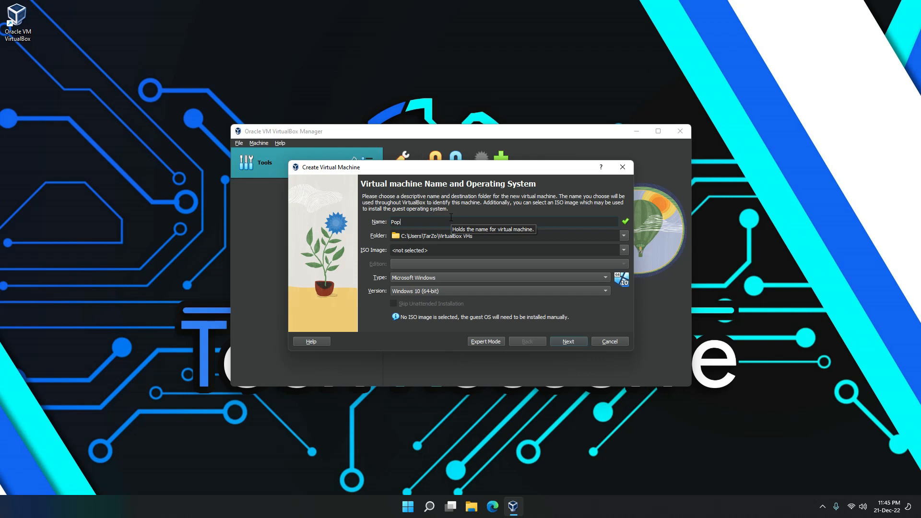
type(" Os")
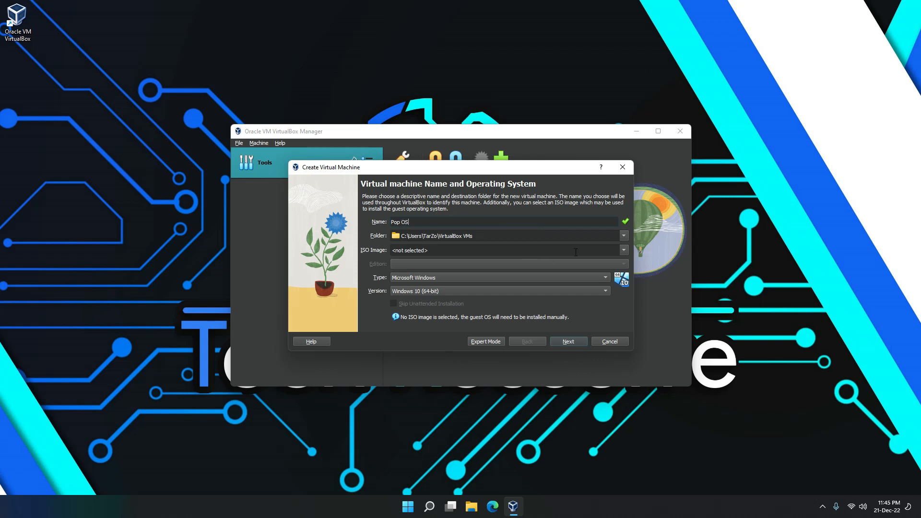
left_click(623, 250)
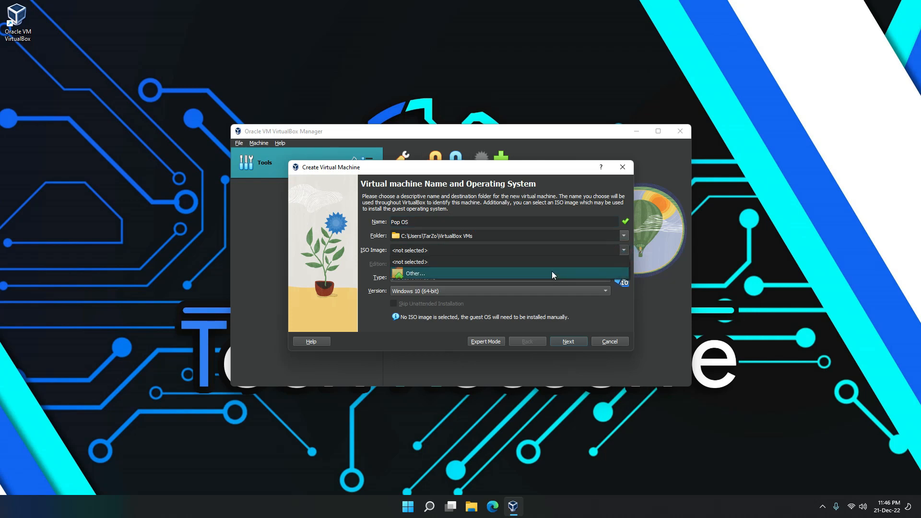
left_click(552, 271)
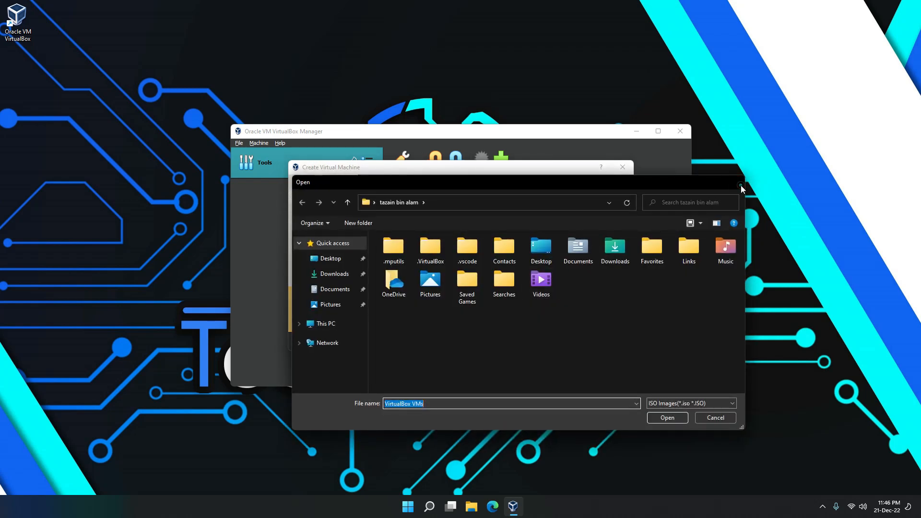
left_click(737, 182)
Choose pop-os_22.04_amd64_intel_19 from the Downloads folder as the new machine's ISO image.
left_click(624, 250)
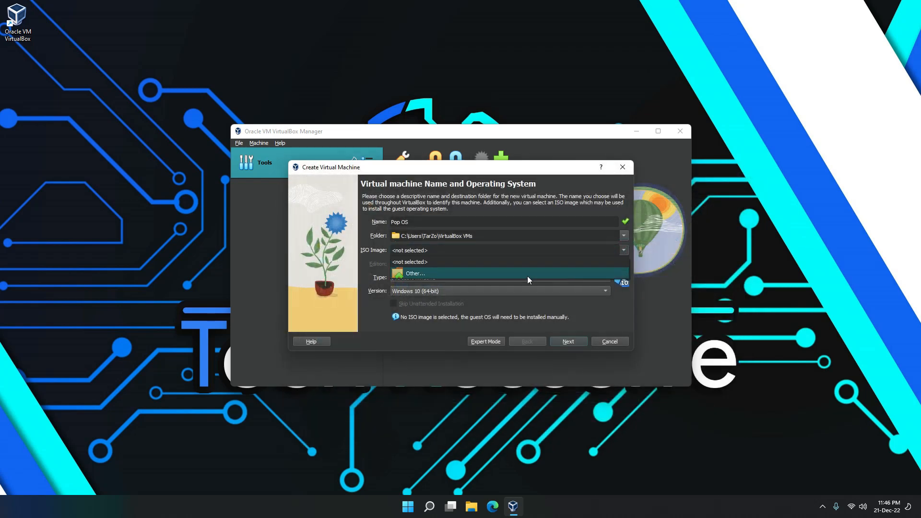
left_click(472, 274)
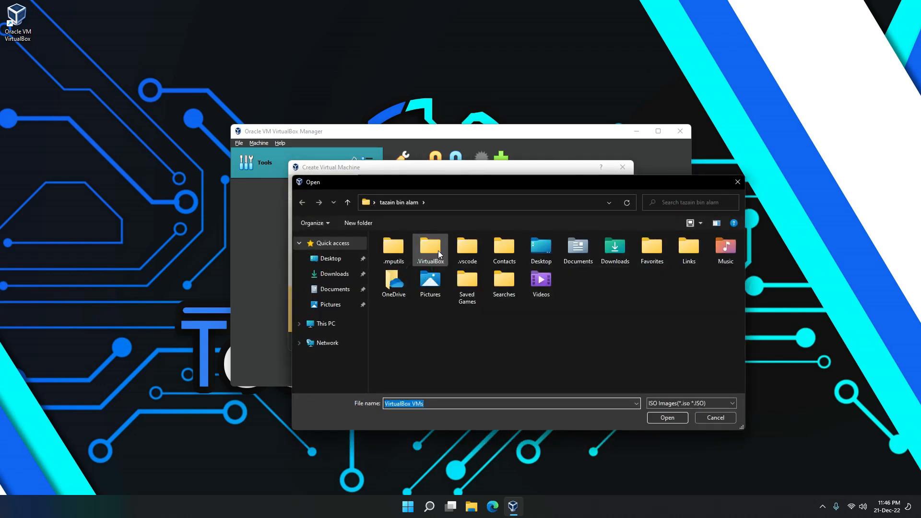
left_click(335, 274)
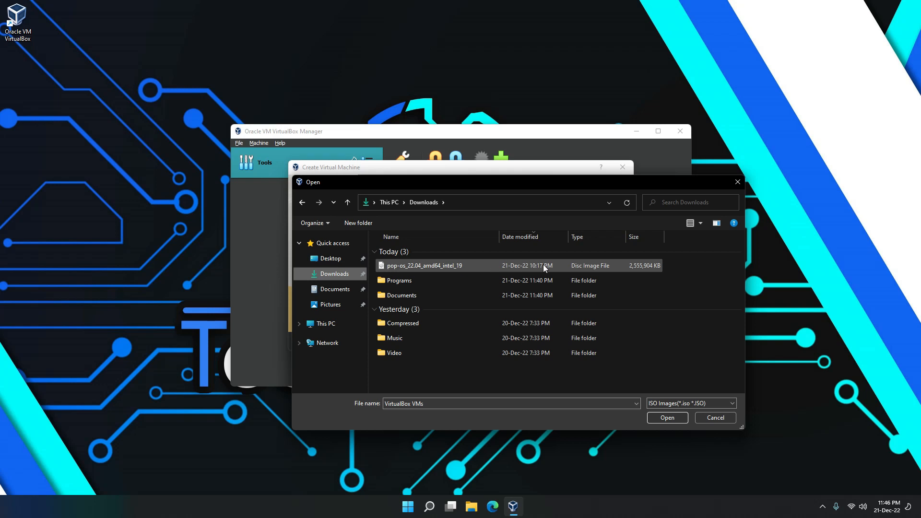
left_click(399, 266)
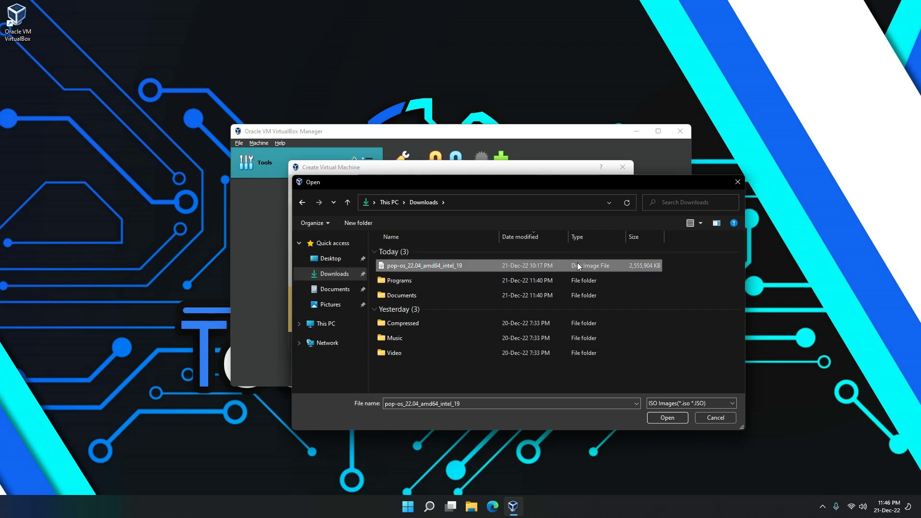
left_click(659, 417)
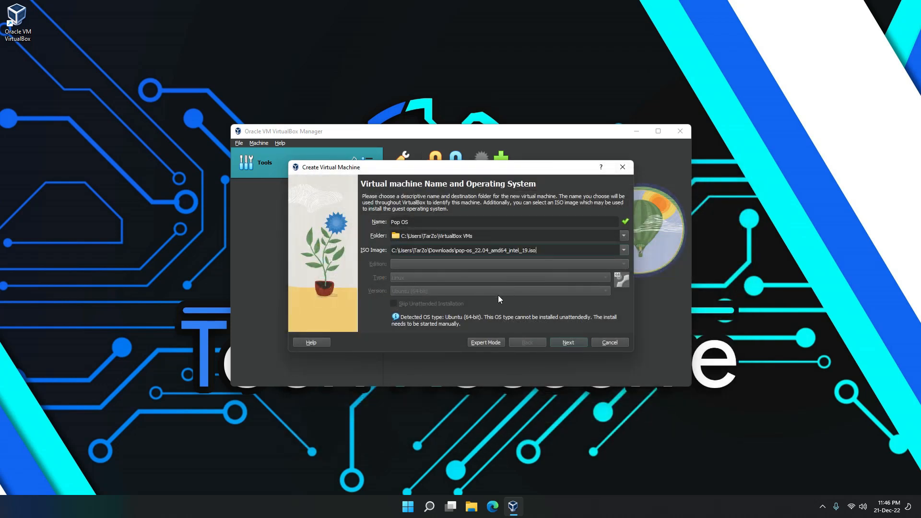
Read the note about the detected OS type and continue to the new machine's hardware settings.
left_click_drag(408, 320, 522, 319)
left_click(521, 319)
left_click_drag(445, 317, 479, 317)
left_click(477, 317)
left_click_drag(445, 317, 479, 317)
left_click(568, 342)
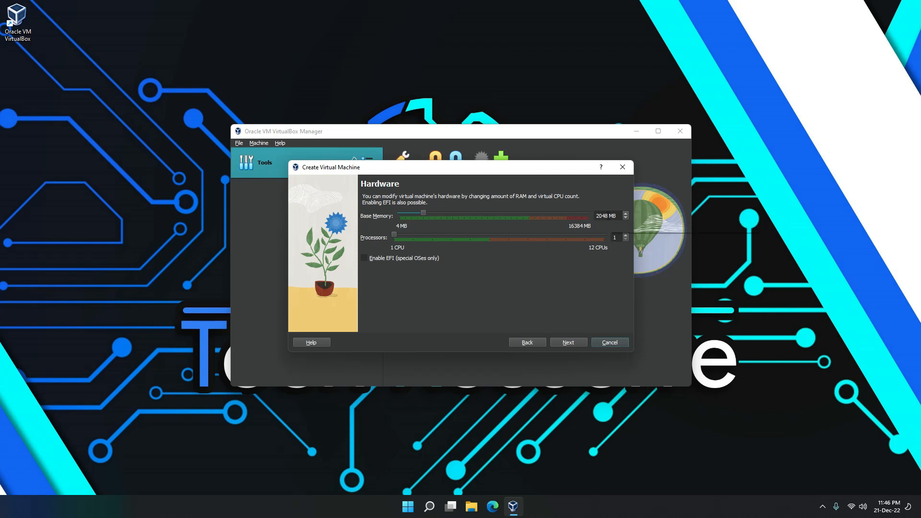
Open Calculator and compute 6 × 1024 to get the base memory size in MB.
left_click_drag(607, 216, 589, 216)
left_click(409, 506)
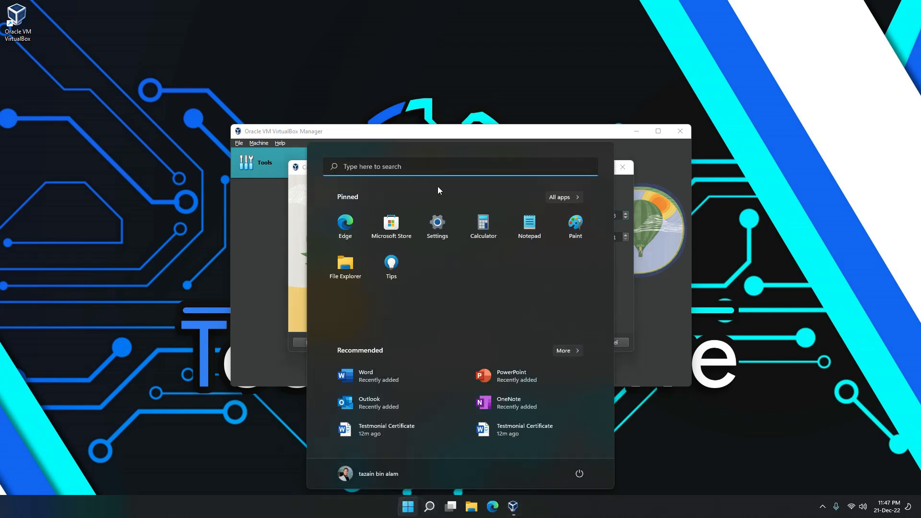
left_click(475, 226)
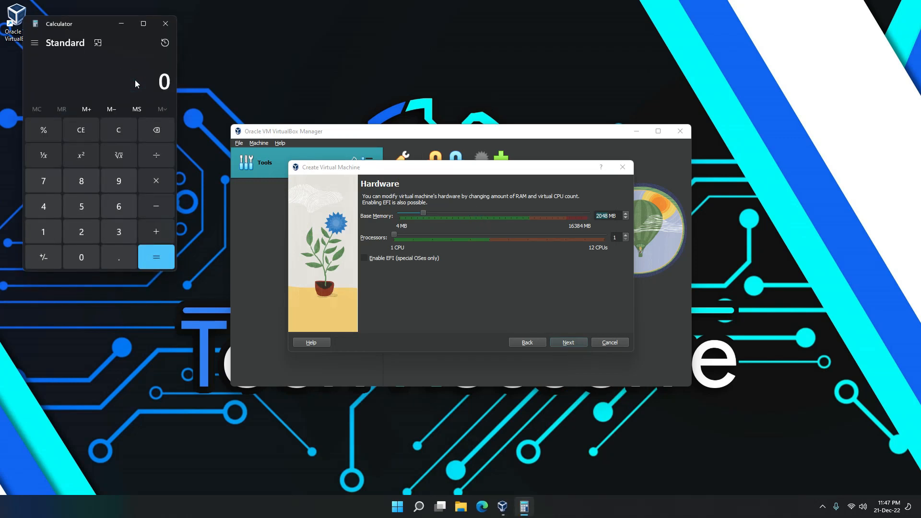
type("6")
type("10274")
key("BackSpace")
key("BackSpace")
type("4")
key("Return")
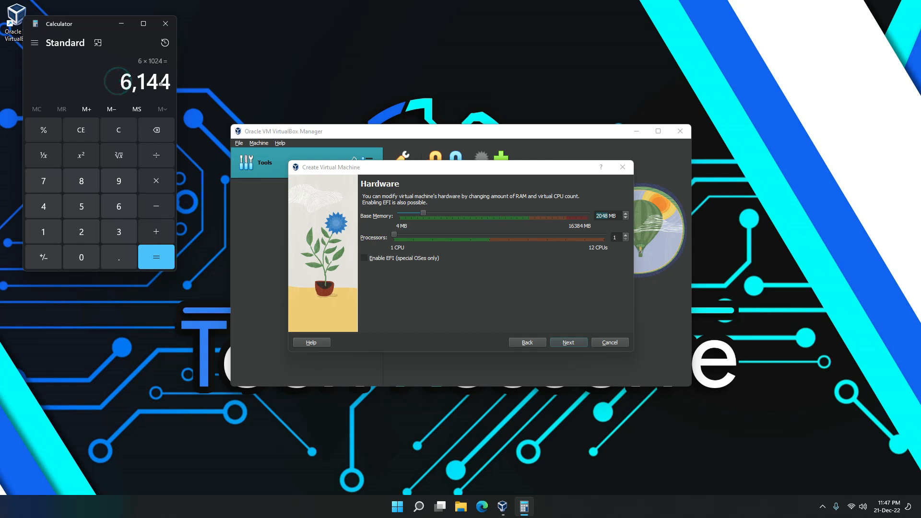
Set the machine's base memory to the calculated 6144 MB and its processors to 4, closing Calculator.
double_click(121, 85)
key("ctrl+c")
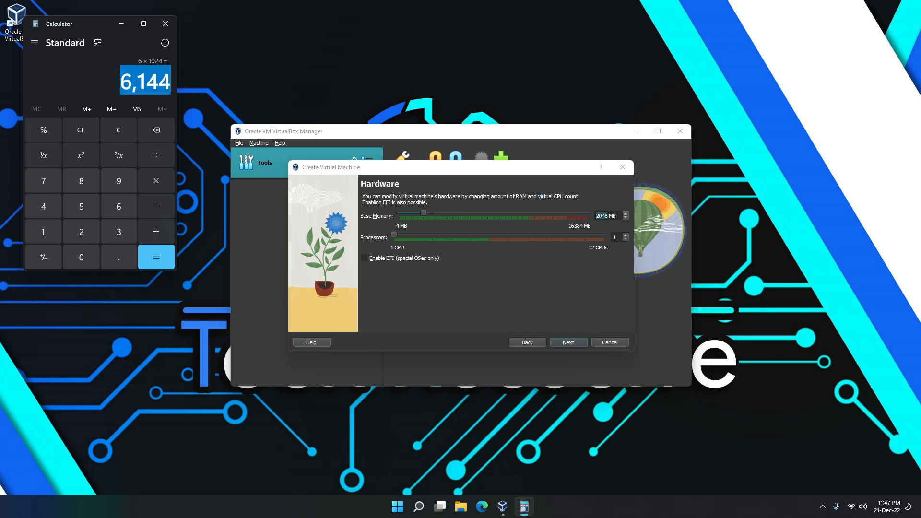
left_click_drag(616, 217, 595, 218)
key("ctrl+v")
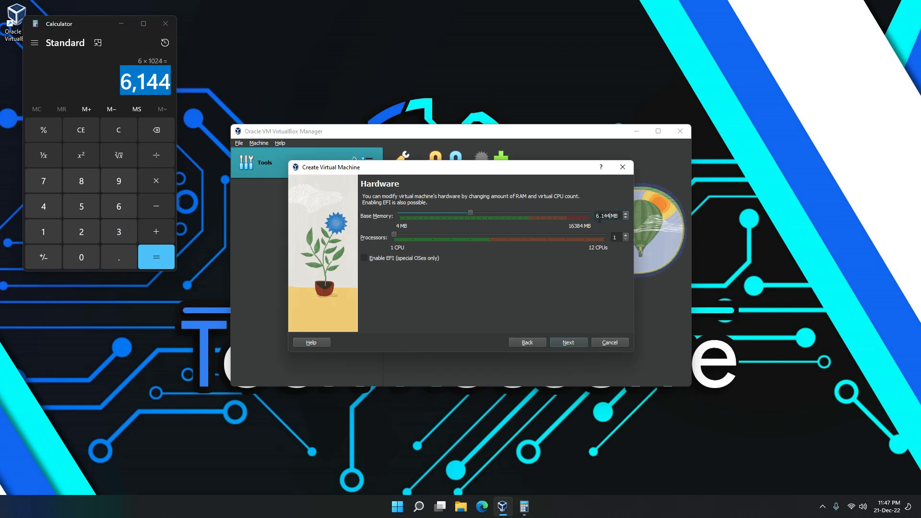
left_click(165, 24)
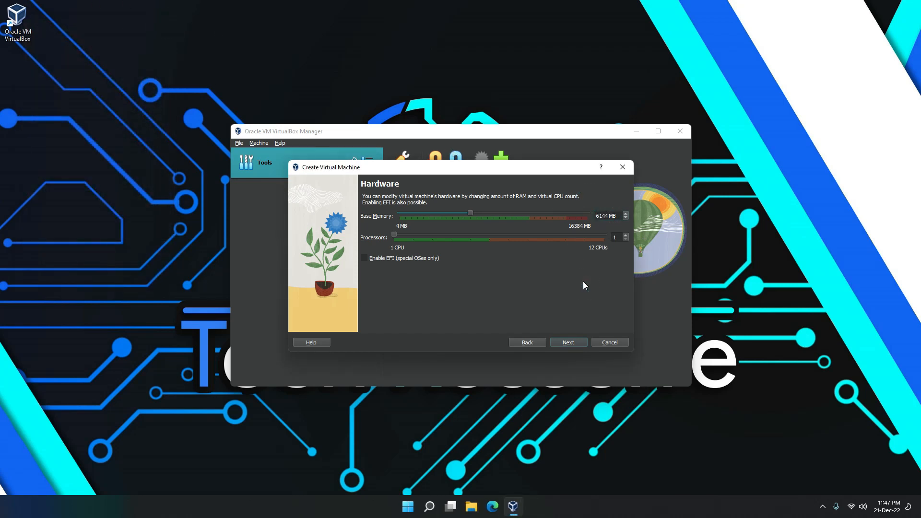
left_click(445, 237)
left_click(569, 341)
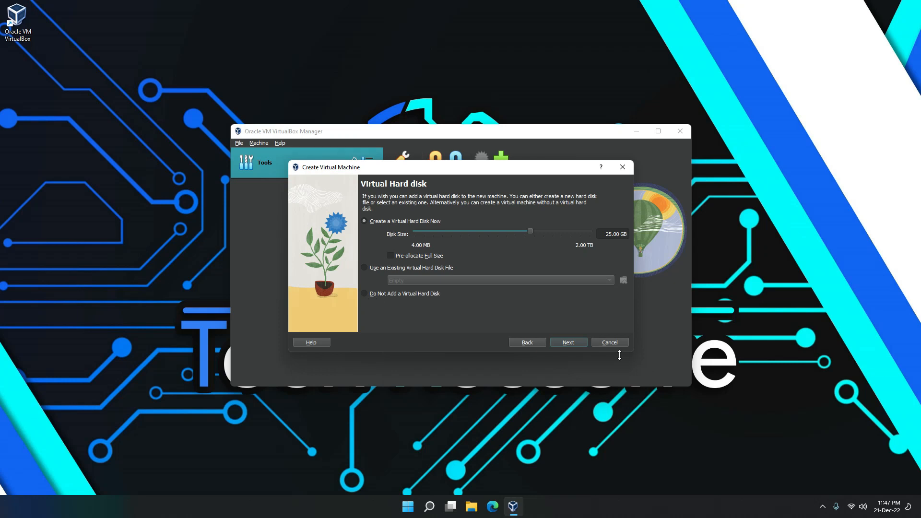
Accept a new 25 GB virtual hard disk and finish creating the machine after reviewing the summary.
left_click(565, 342)
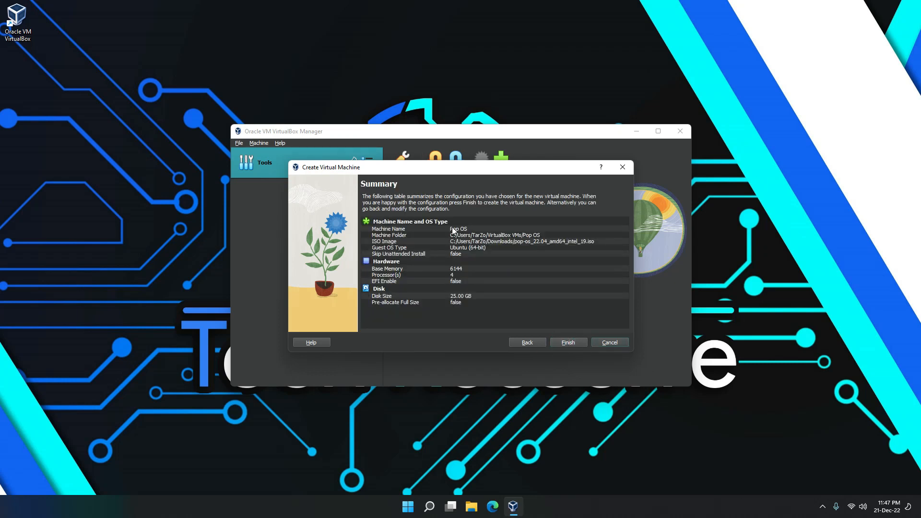
left_click_drag(452, 228, 483, 316)
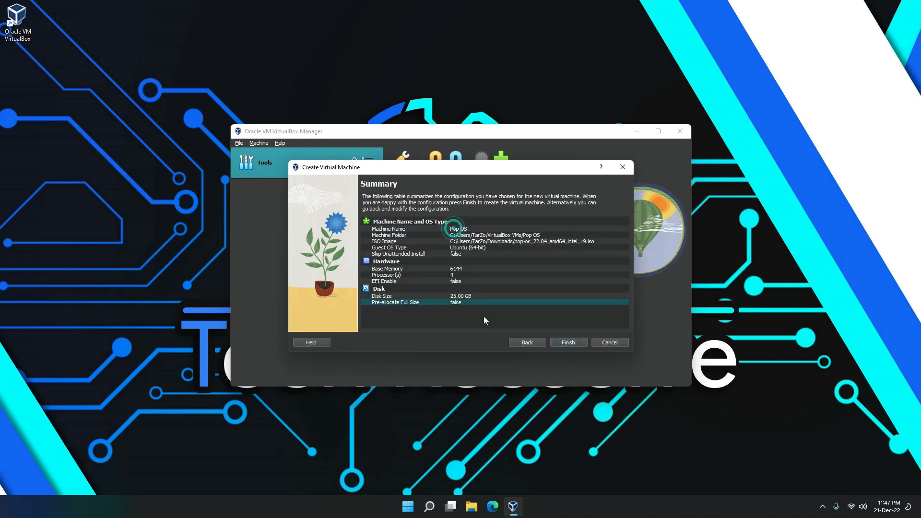
left_click(573, 341)
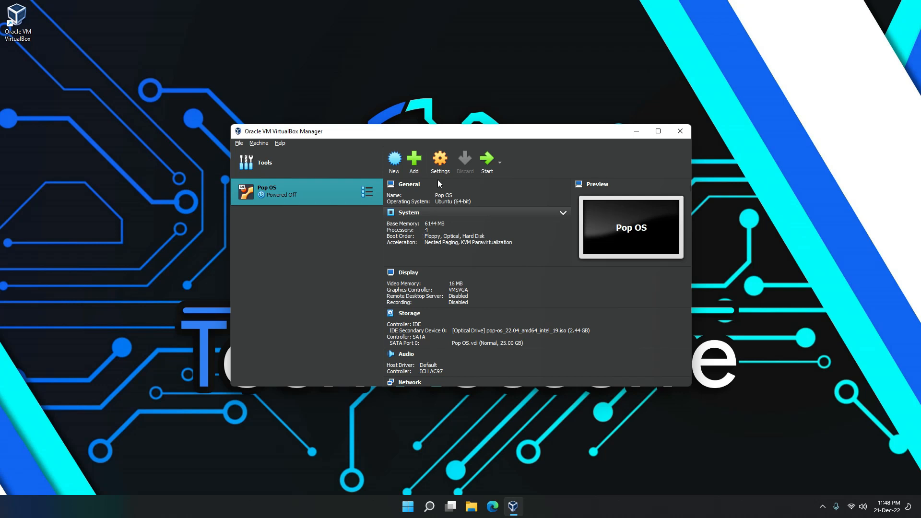
In the Pop OS machine's advanced general settings, set both the shared clipboard and Drag'n'Drop to Bidirectional.
left_click(440, 162)
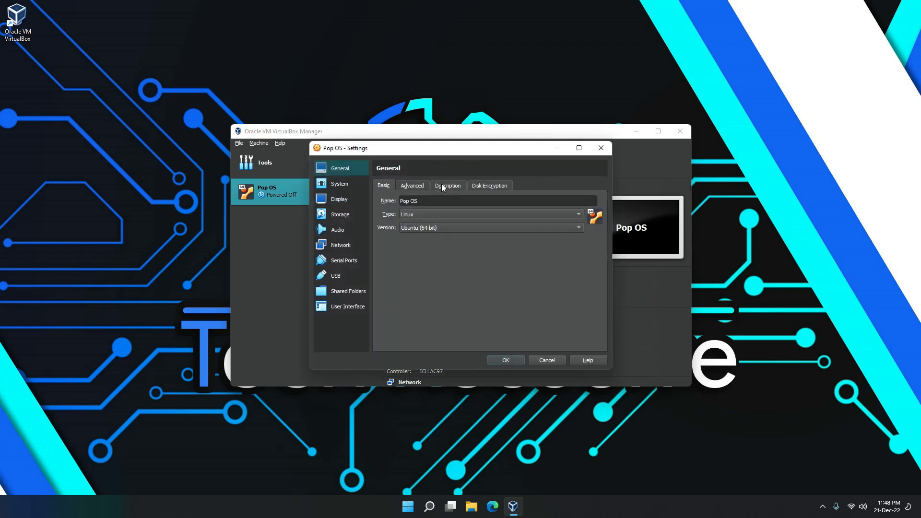
left_click(413, 185)
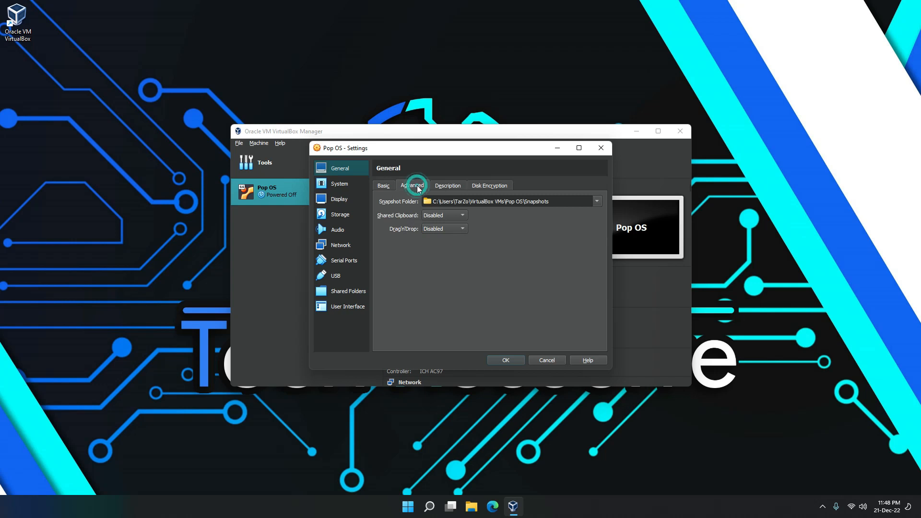
left_click(446, 215)
left_click(450, 244)
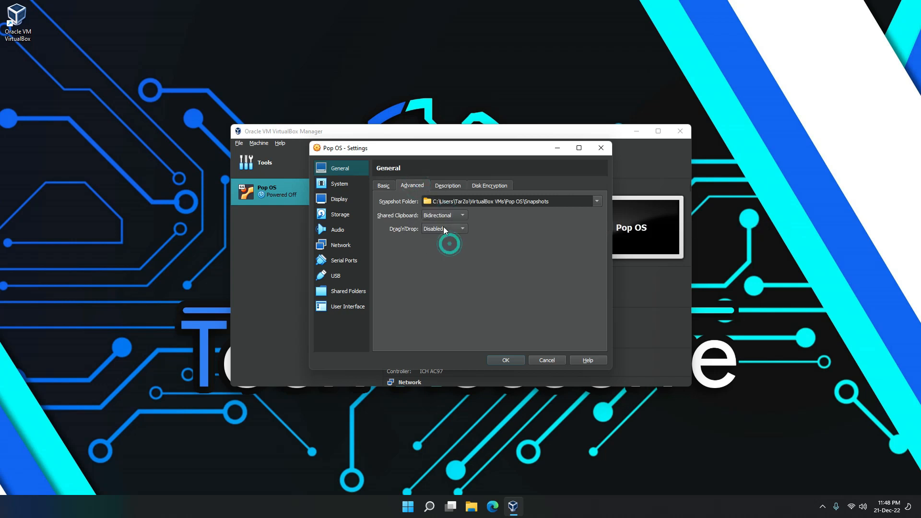
left_click(446, 230)
left_click(448, 259)
Check the machine's motherboard, processor and acceleration settings.
left_click(354, 189)
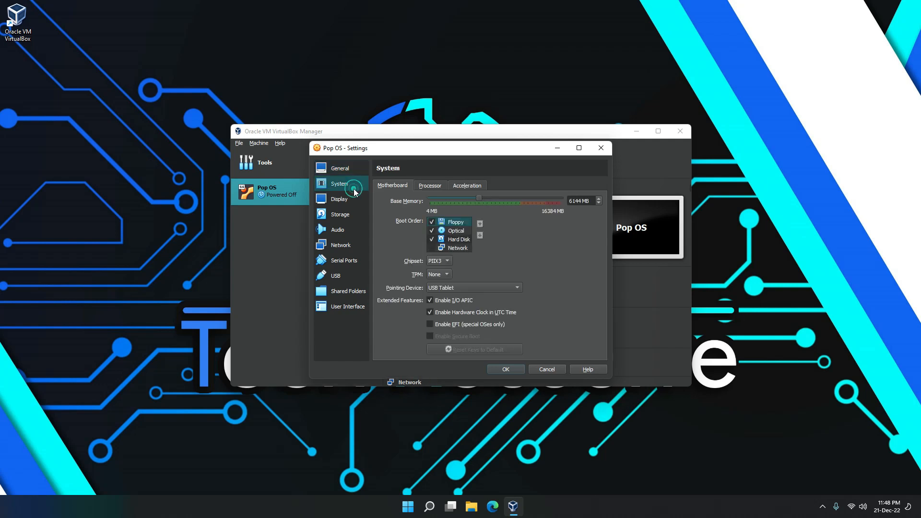
left_click(429, 186)
left_click(467, 186)
left_click(377, 190)
Raise the machine's video memory to the maximum of 128 MB and keep the monitor count at 1.
left_click(352, 198)
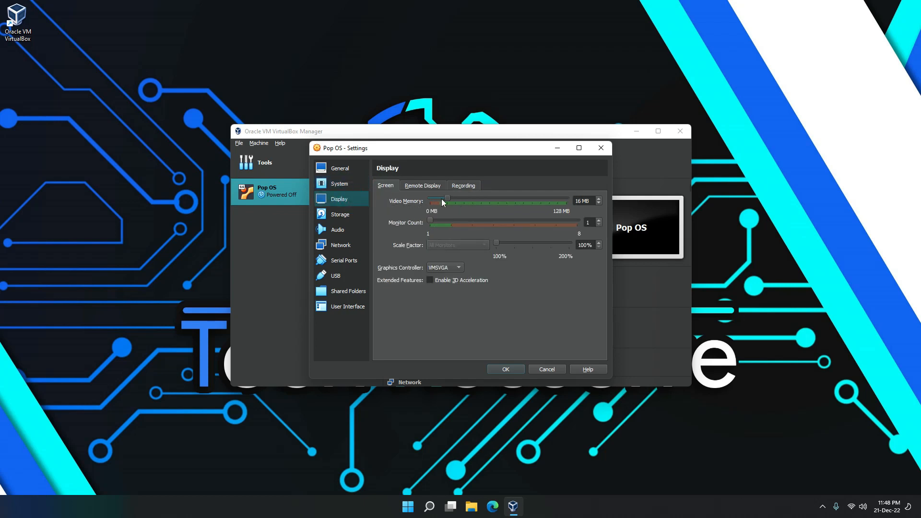
left_click_drag(446, 198, 566, 198)
mouse_move(433, 220)
left_mouse_down()
mouse_move(453, 224)
mouse_move(431, 221)
left_mouse_up()
Mark the Pop OS.vdi hard disk as a solid-state drive in the machine's storage settings.
left_click(339, 220)
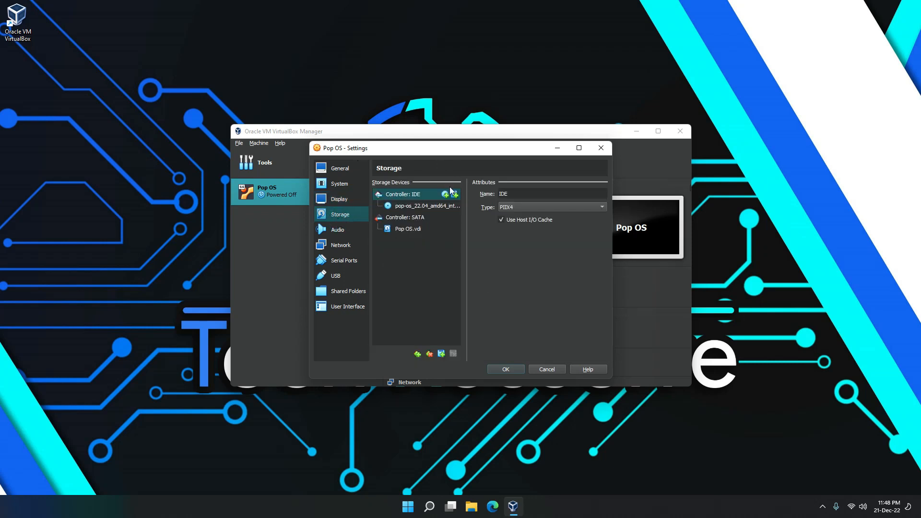
left_click(409, 230)
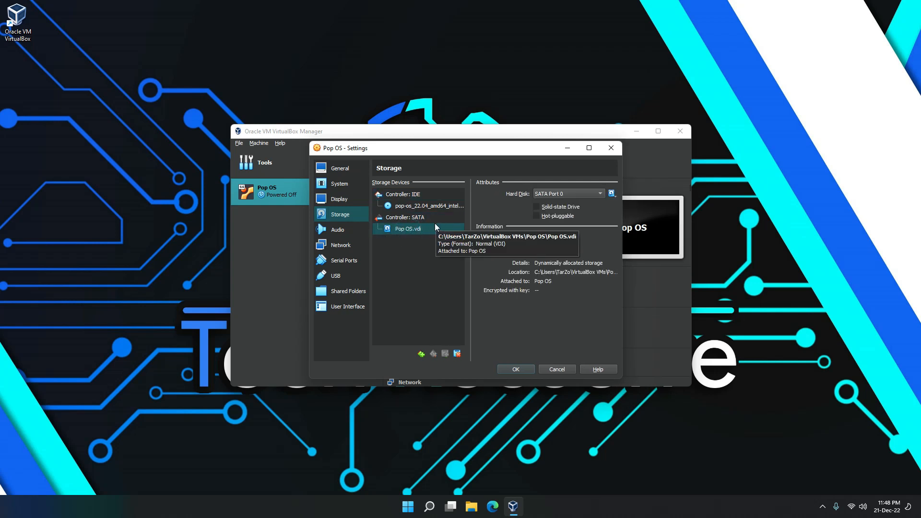
left_click(540, 208)
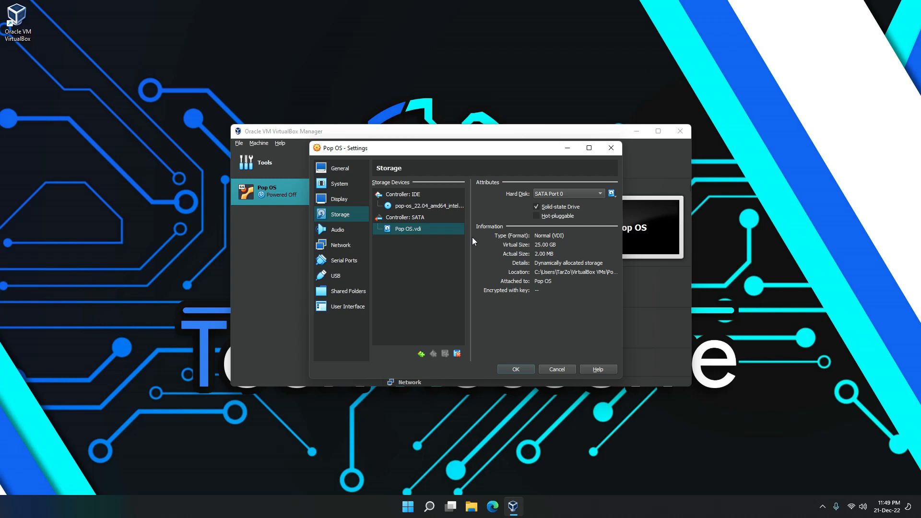
left_click(393, 207)
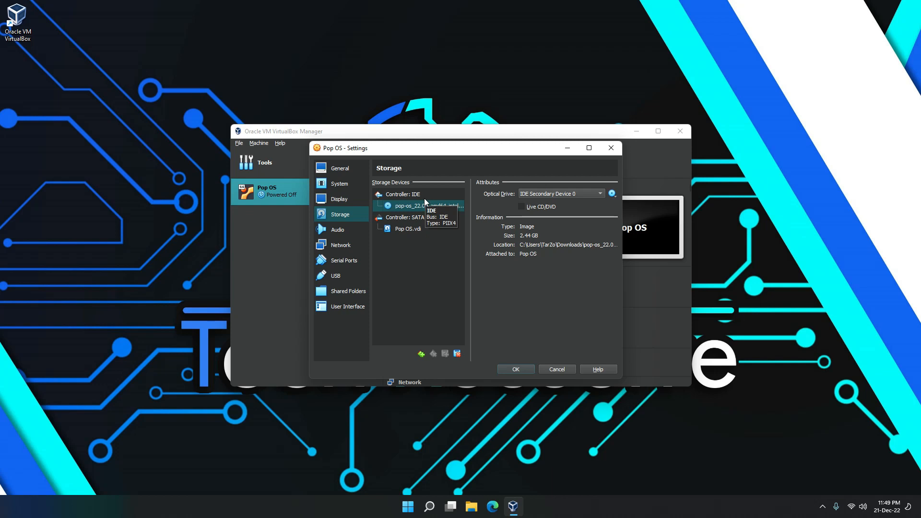
left_click(533, 207)
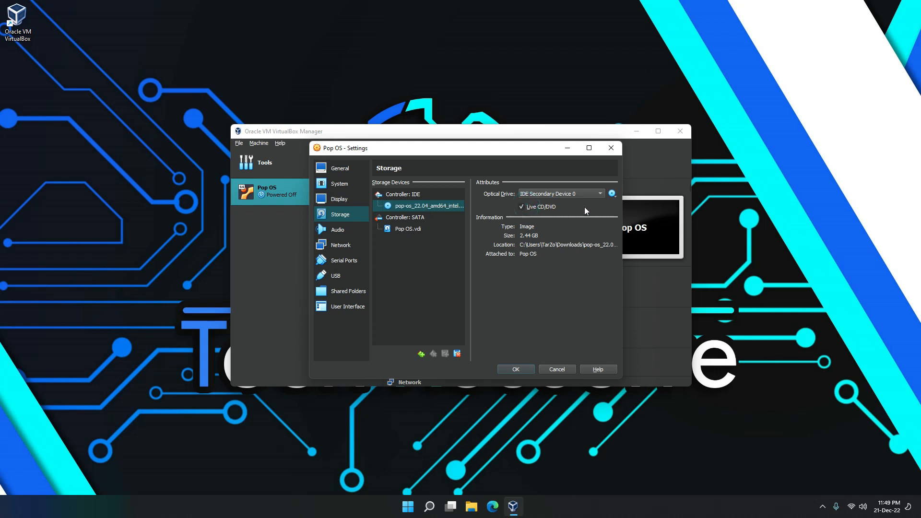
left_click(533, 209)
Check the audio, network, serial port, USB, shared folder, user interface and general settings, and save the machine's configuration.
left_click(350, 231)
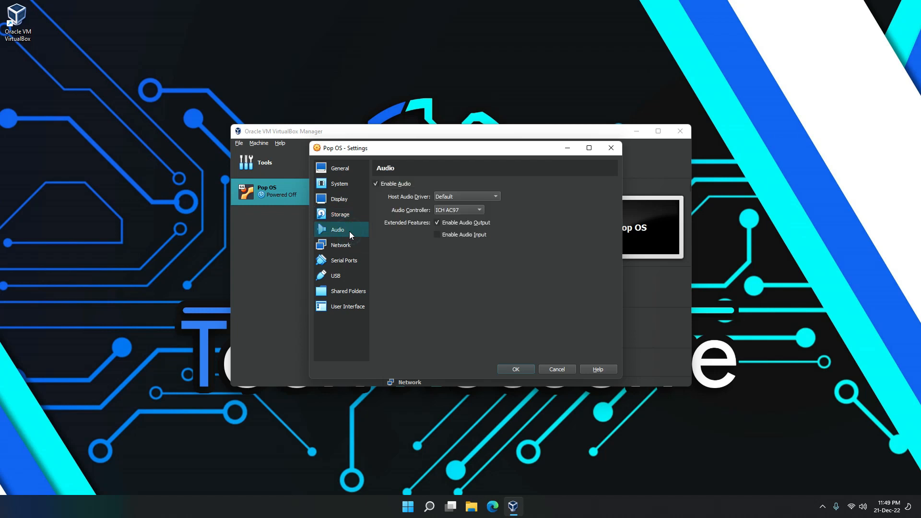
left_click(352, 246)
left_click(346, 272)
left_click(350, 259)
left_click(349, 278)
left_click(347, 304)
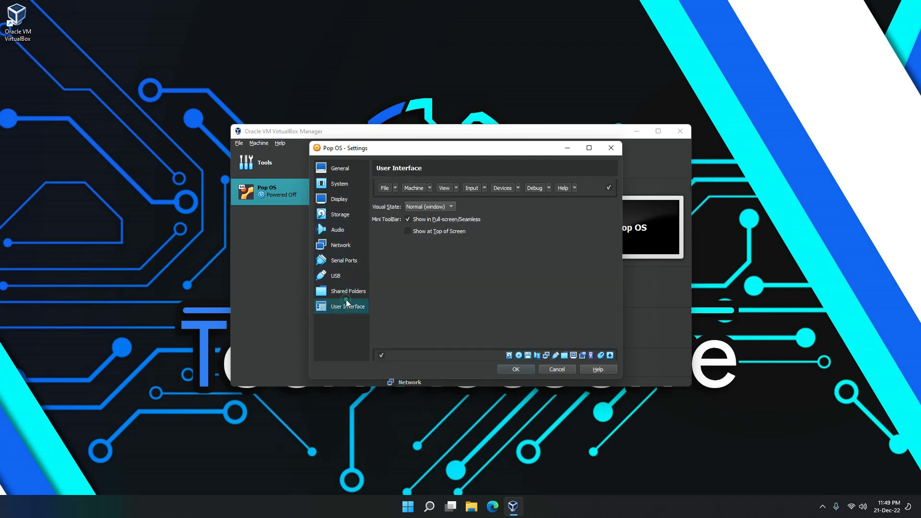
left_click(347, 292)
left_click(345, 276)
left_click(346, 291)
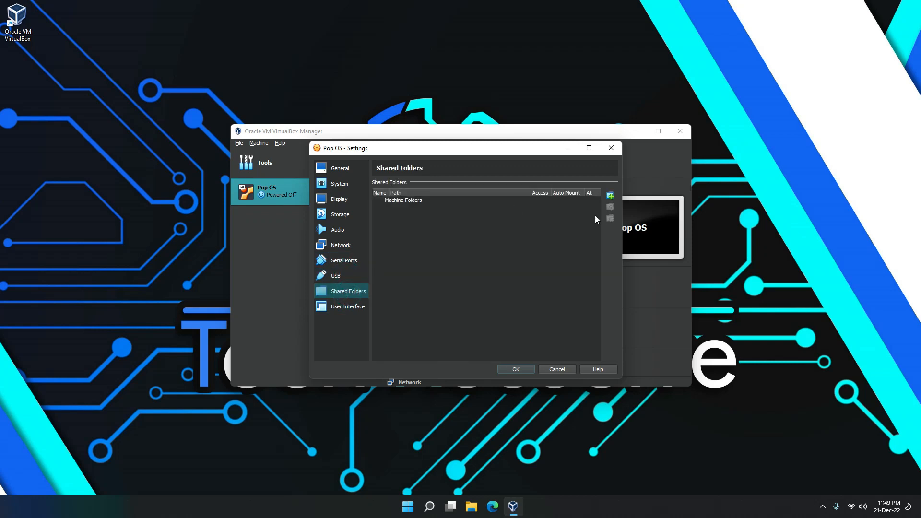
left_click(347, 172)
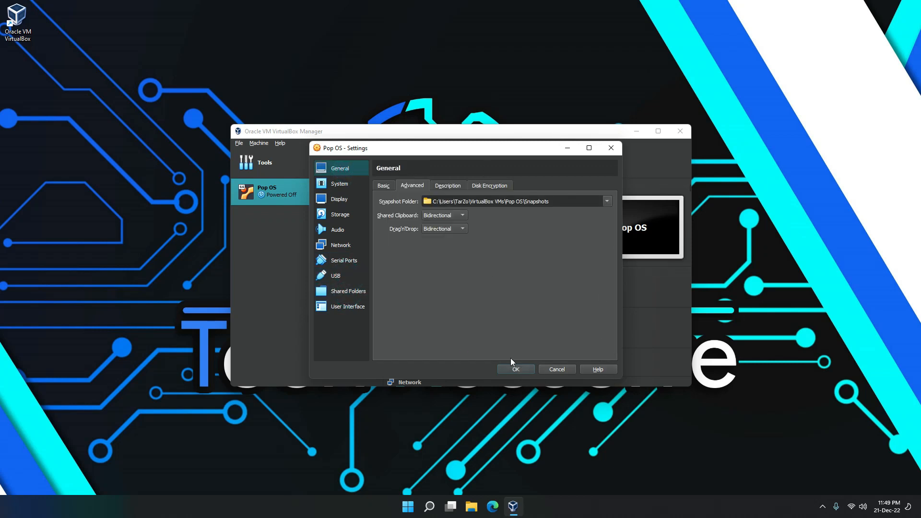
left_click(516, 369)
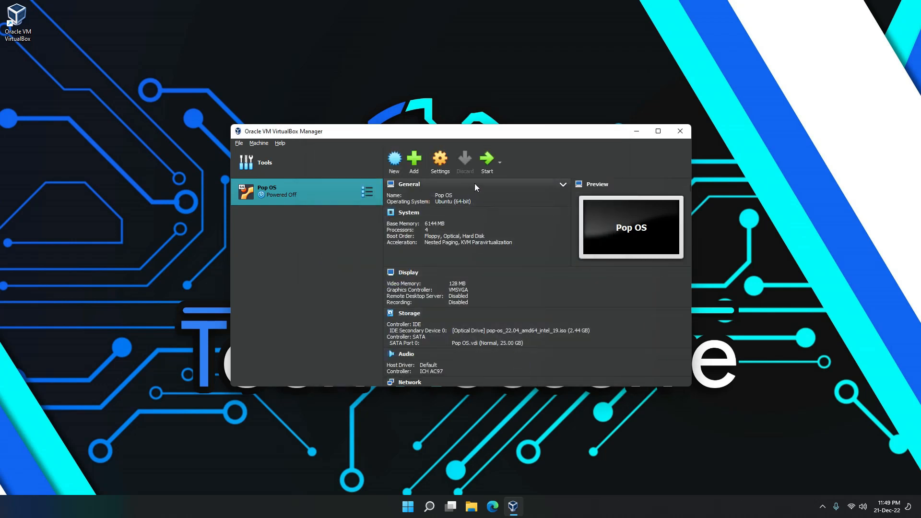
Start the Pop OS virtual machine in a maximized window and dismiss the mouse integration notification.
left_click(485, 160)
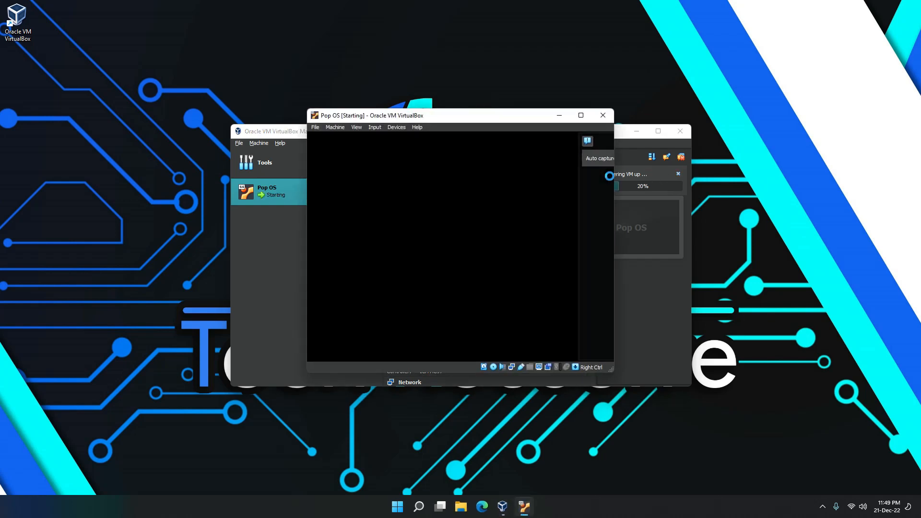
left_click(581, 115)
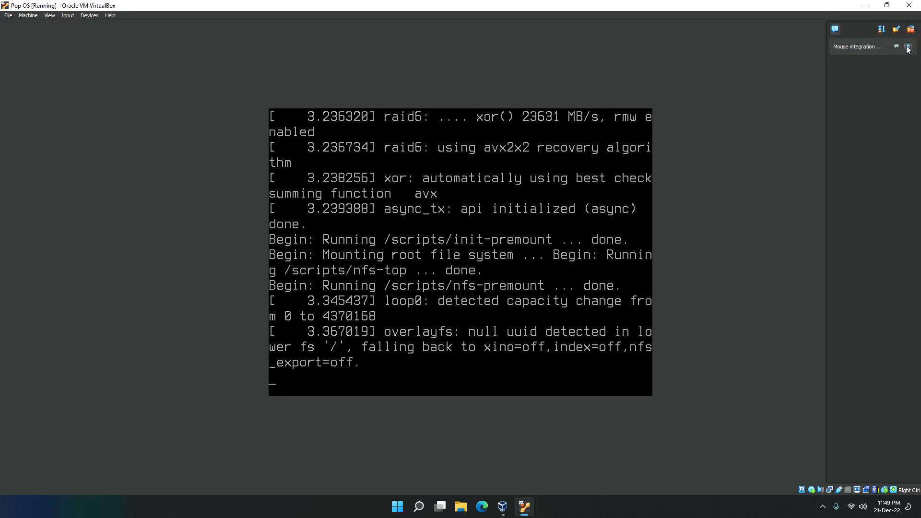
left_click(907, 46)
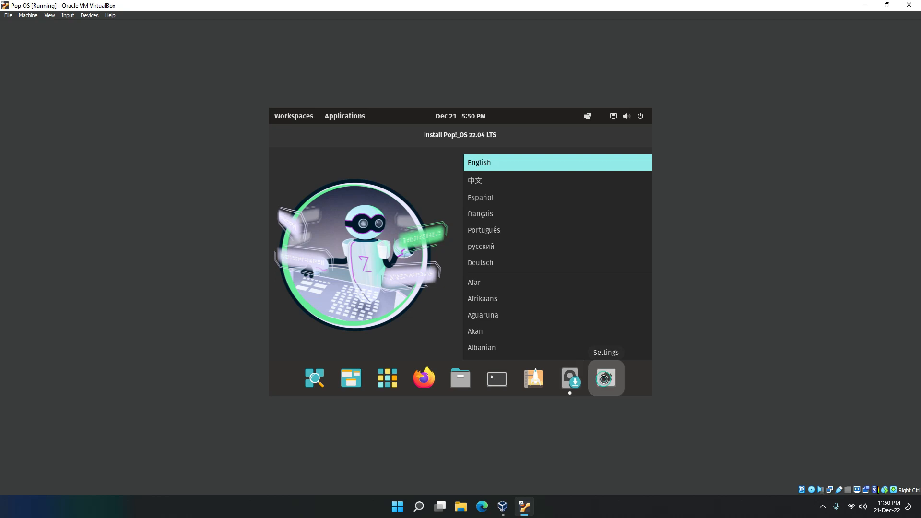
Open the guest system's settings and look through the Desktop Options, Appearance, Background and Workspaces pages.
left_click(605, 379)
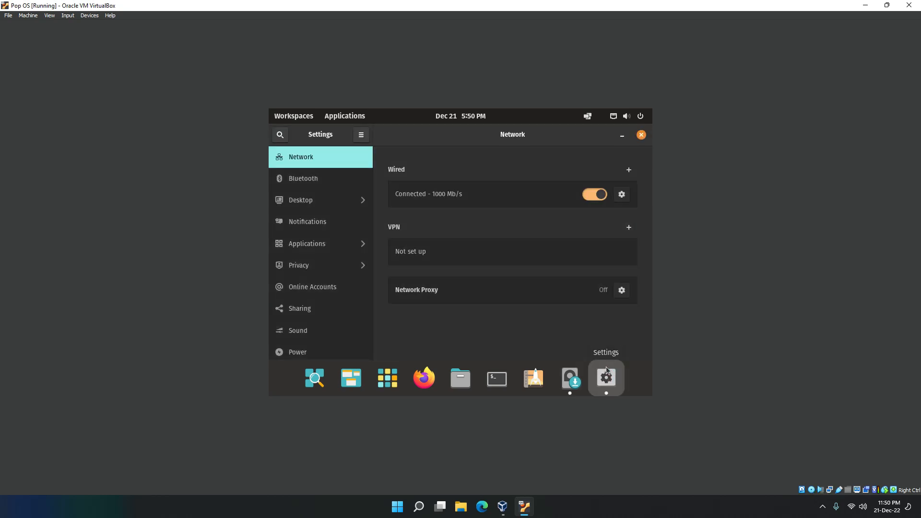
left_click(311, 203)
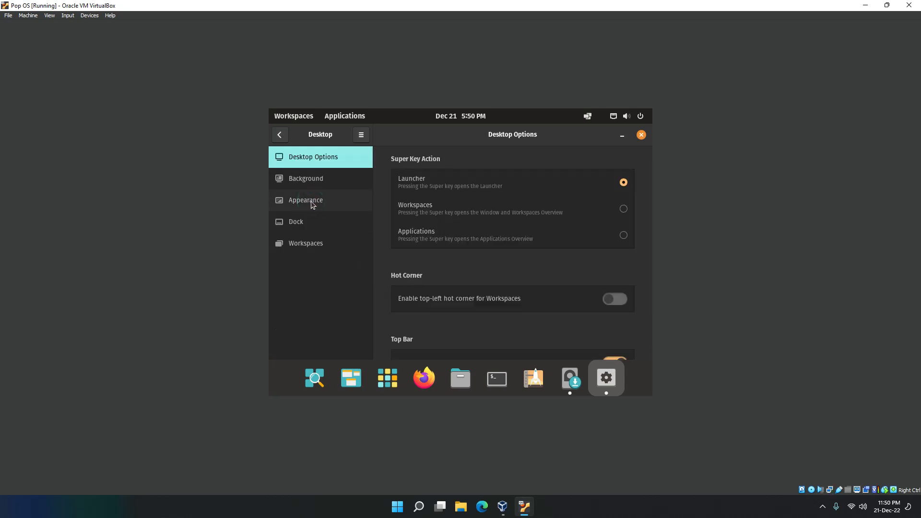
left_click(277, 134)
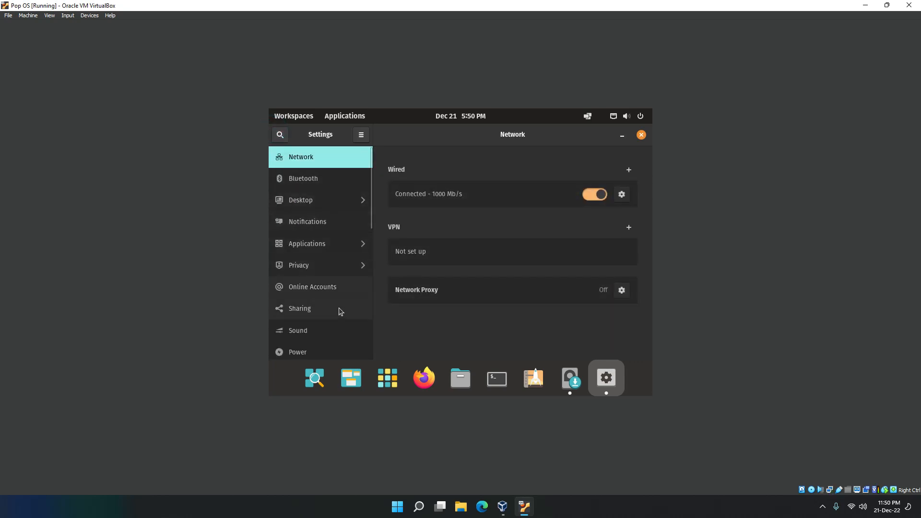
left_click(339, 200)
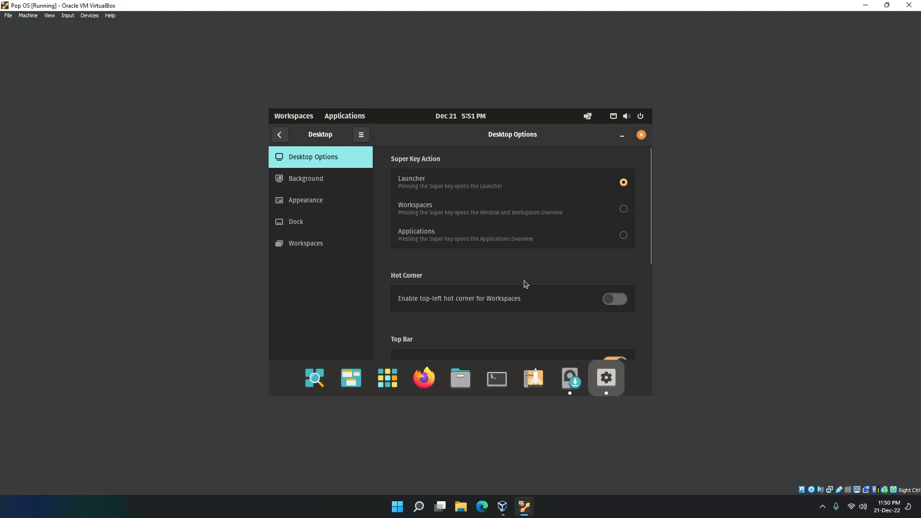
mouse_move(649, 223)
left_mouse_down()
mouse_move(643, 328)
mouse_move(638, 217)
left_mouse_up()
left_click(310, 203)
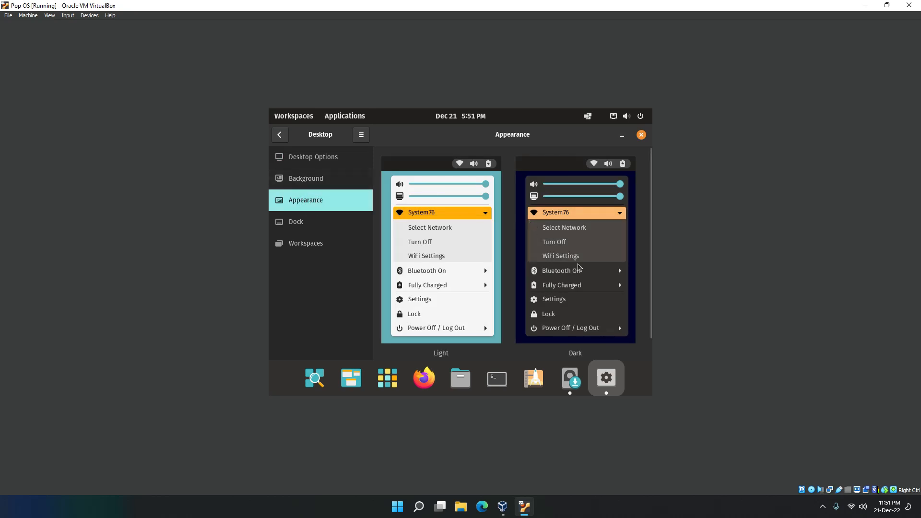
left_click(321, 185)
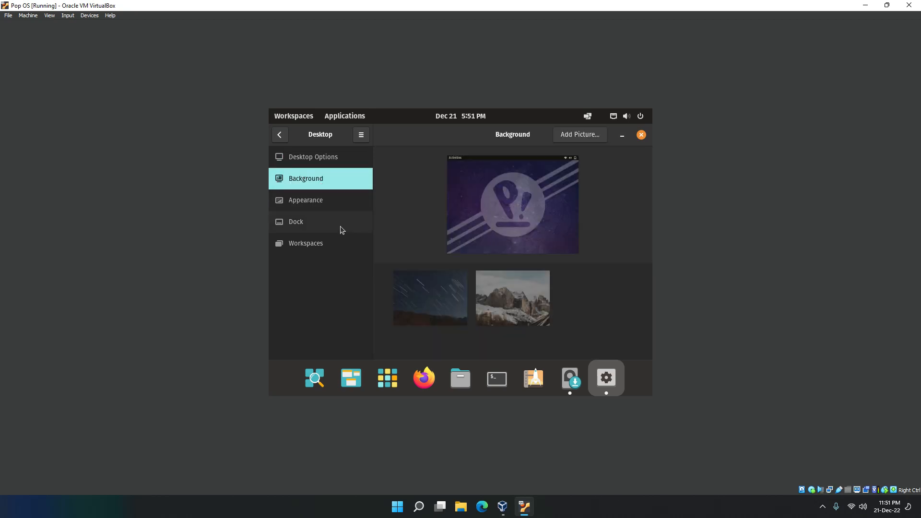
left_click(305, 241)
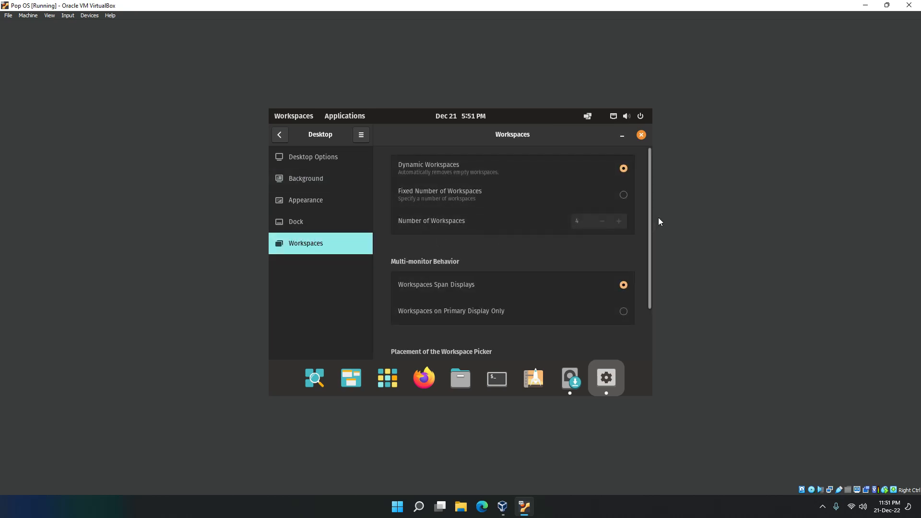
left_click(329, 163)
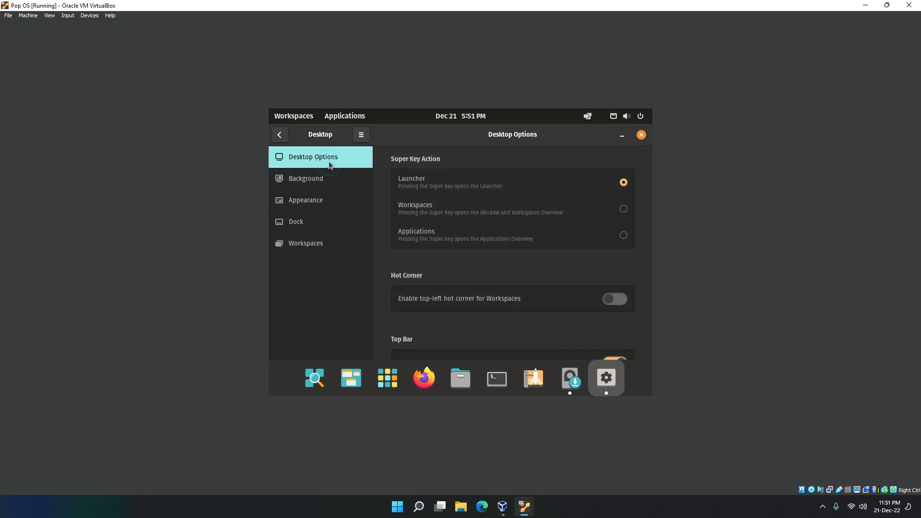
left_click(328, 248)
mouse_move(648, 225)
left_mouse_down()
mouse_move(649, 283)
mouse_move(649, 226)
left_mouse_up()
left_click(280, 135)
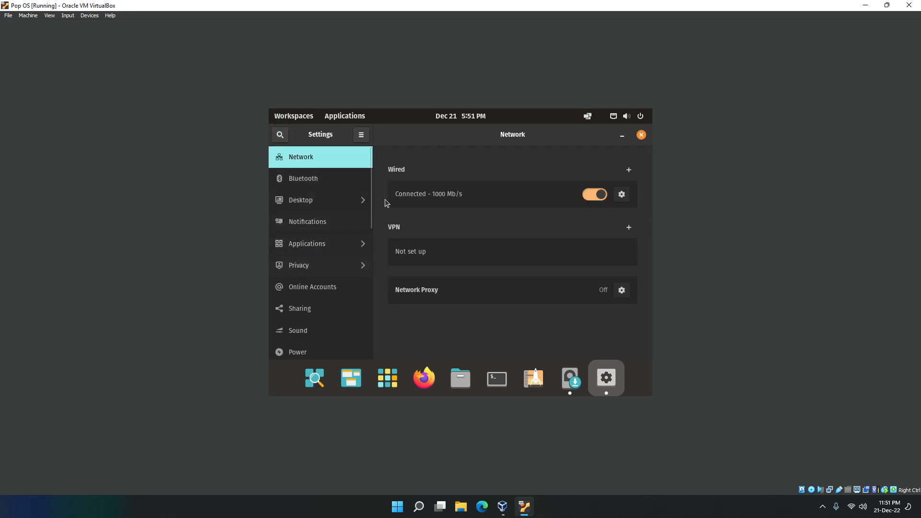
Set the guest display's resolution to 1920 × 1080 (16:9), apply it and keep the change.
scroll(370, 221, "down", 2)
left_click_drag(371, 220, 366, 240)
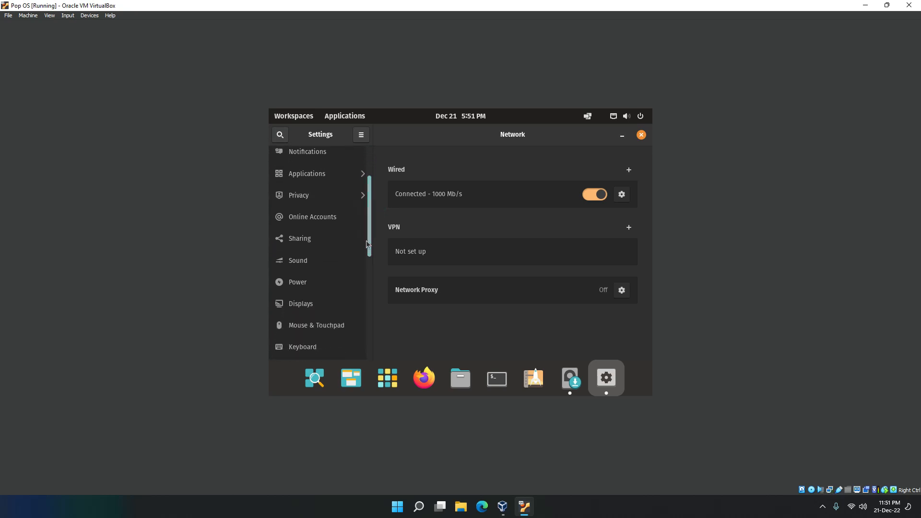
left_click(322, 301)
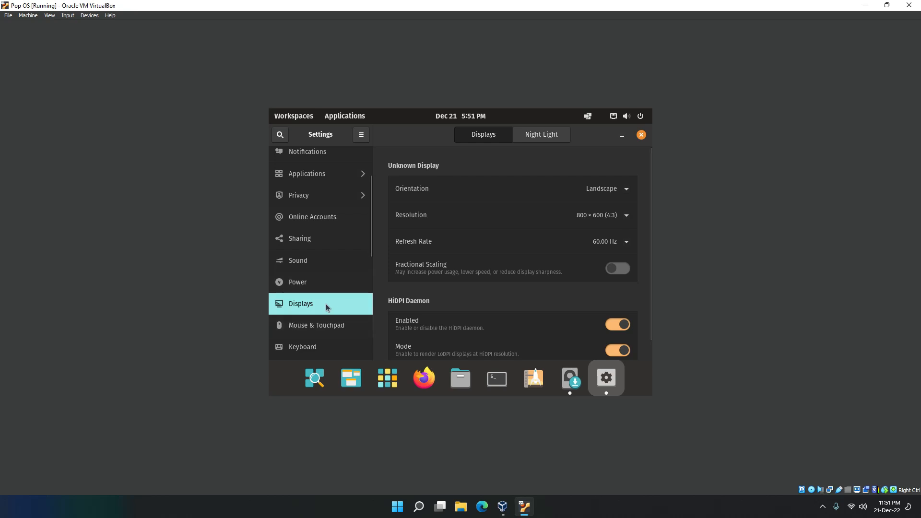
left_click(610, 220)
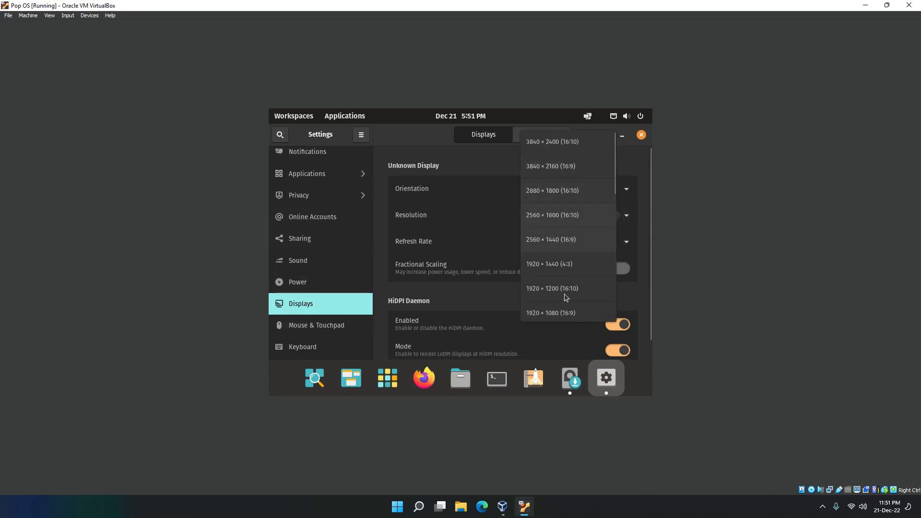
left_click(557, 311)
left_click(632, 135)
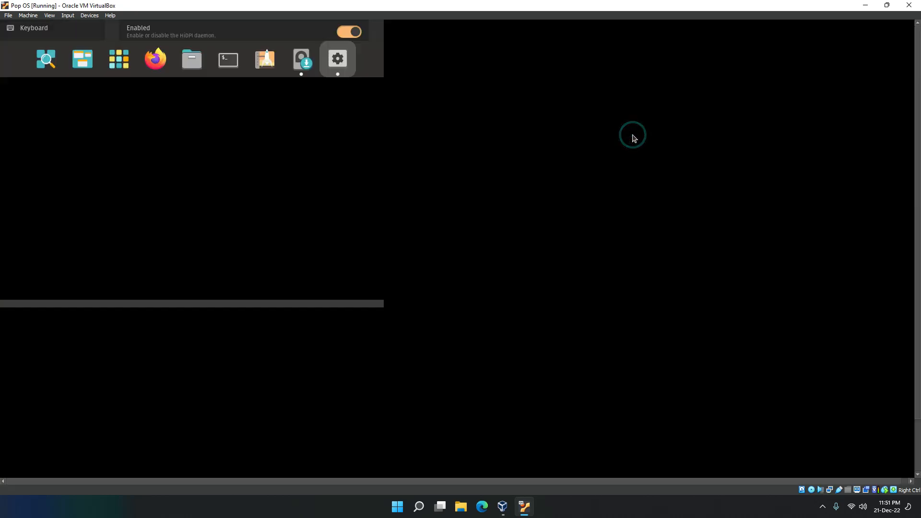
left_click(485, 308)
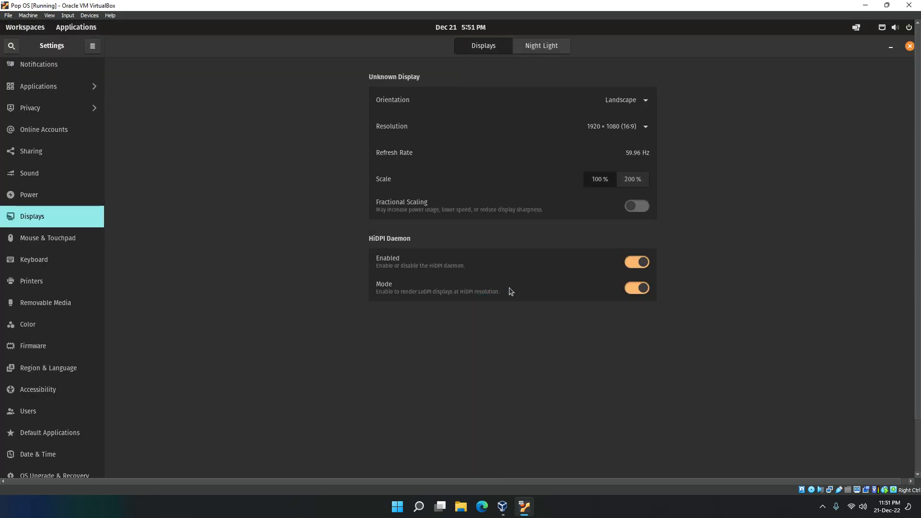
Switch the virtual machine to full-screen mode and close the guest's Settings window.
key("Control_R+f")
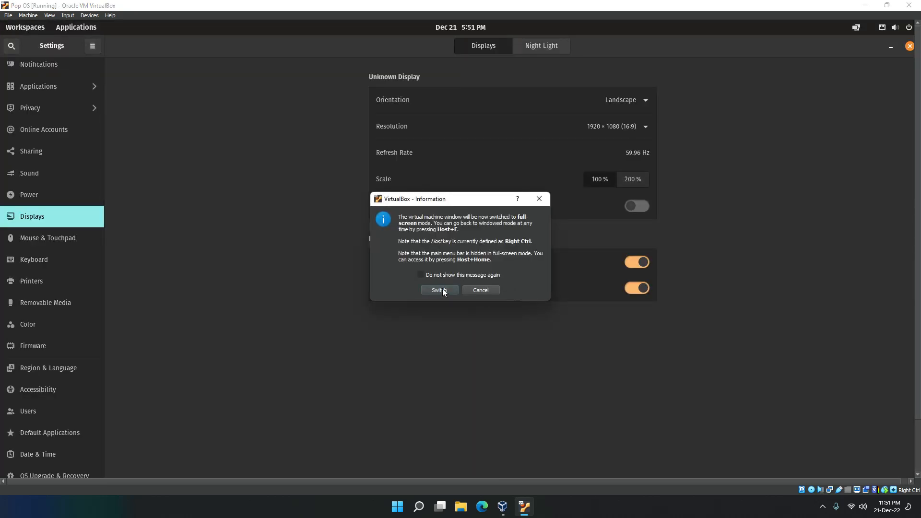
left_click(439, 291)
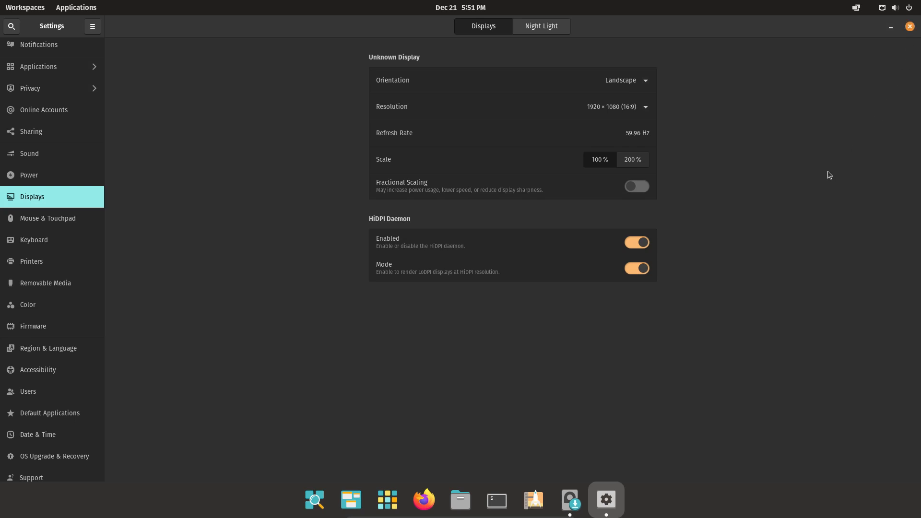
left_click(910, 27)
Move the installer window toward the middle of the desktop and choose English with United States as the installation language.
left_click_drag(208, 29, 499, 70)
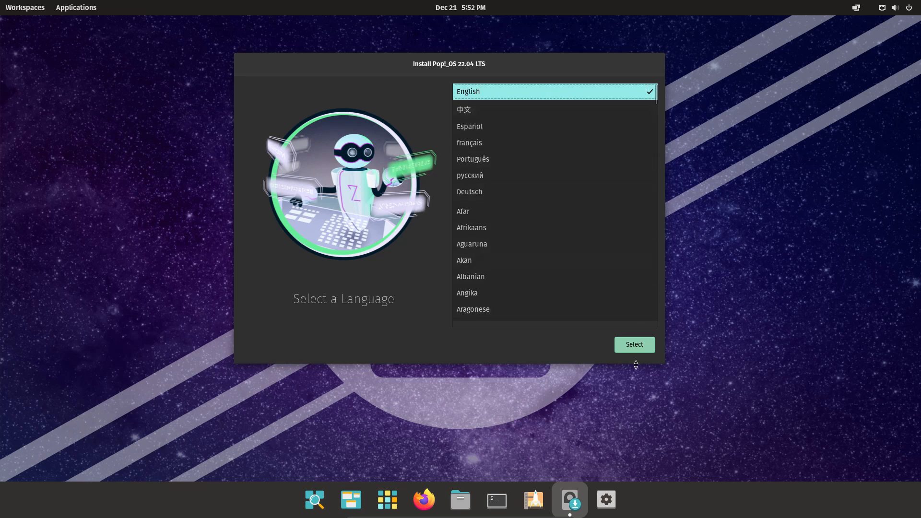
left_click(631, 345)
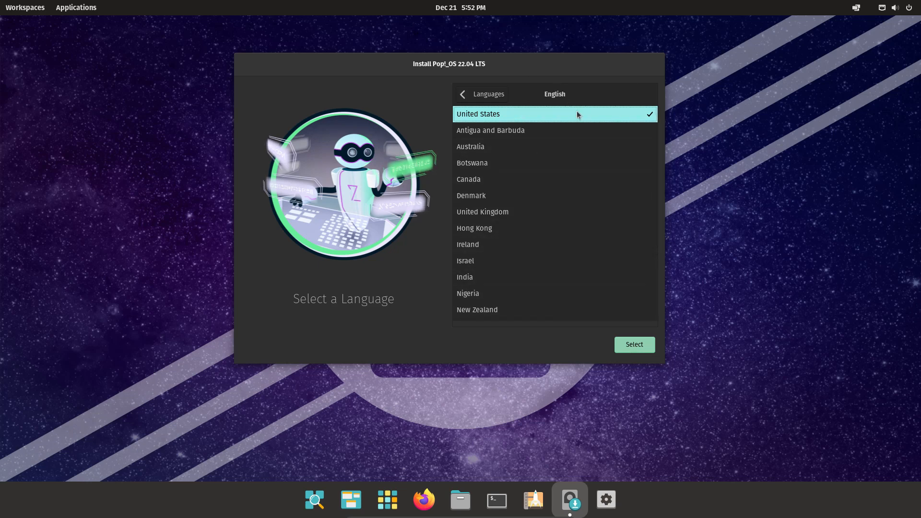
left_click(640, 345)
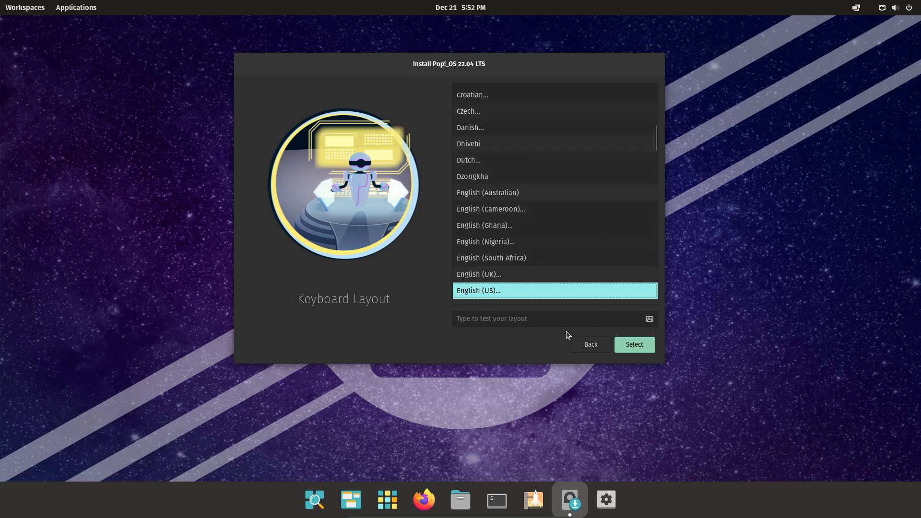
Choose the English (US) keyboard layout with the Default variant for the installation.
scroll(520, 199, "up", 1)
scroll(520, 199, "down", 5)
scroll(520, 199, "up", 2)
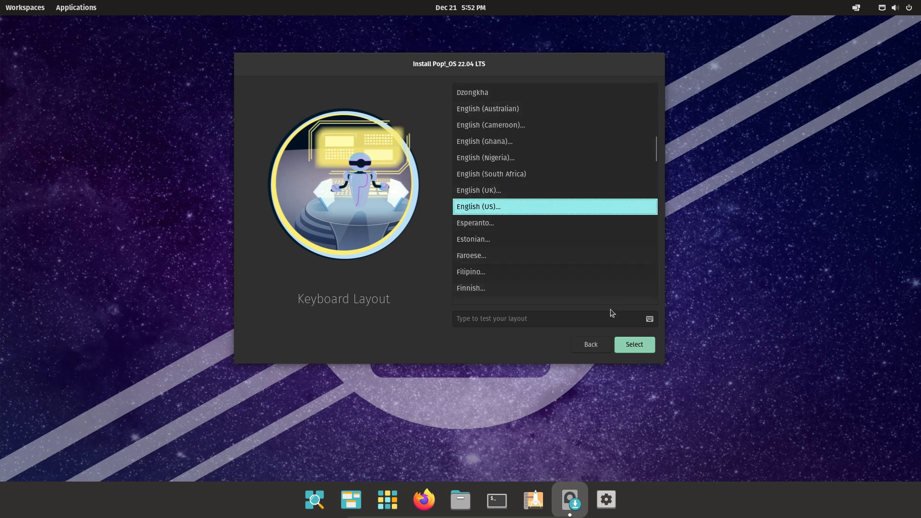
left_click(619, 347)
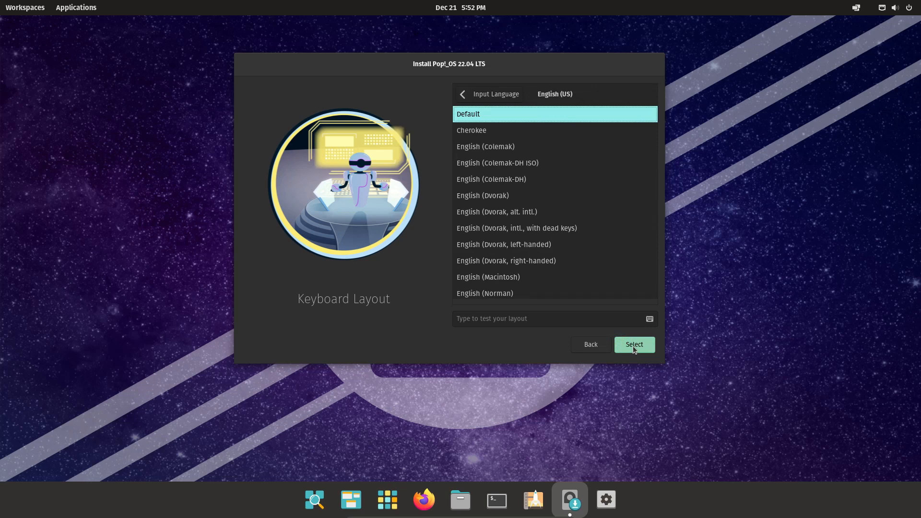
left_click(633, 346)
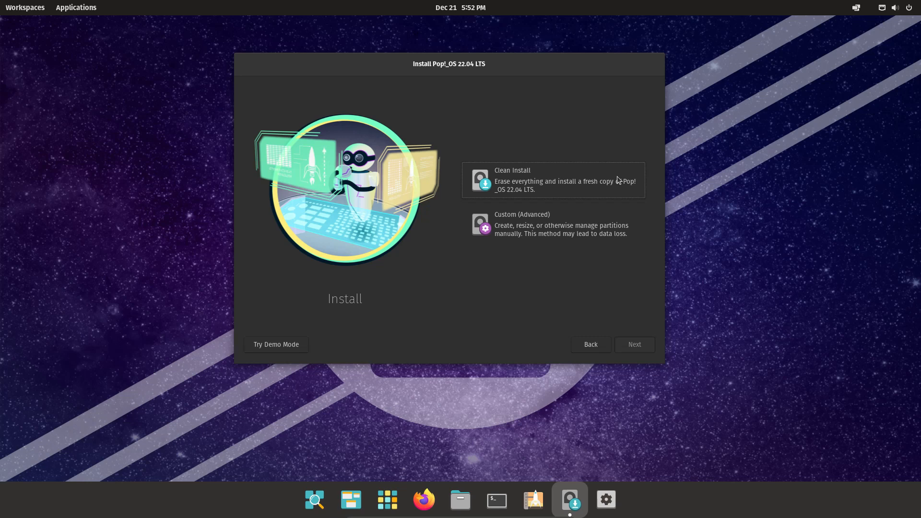
Choose Clean Install and start the erase-and-install on the 25.0 GiB ATA VBOX HARDDISK drive.
left_click(543, 231)
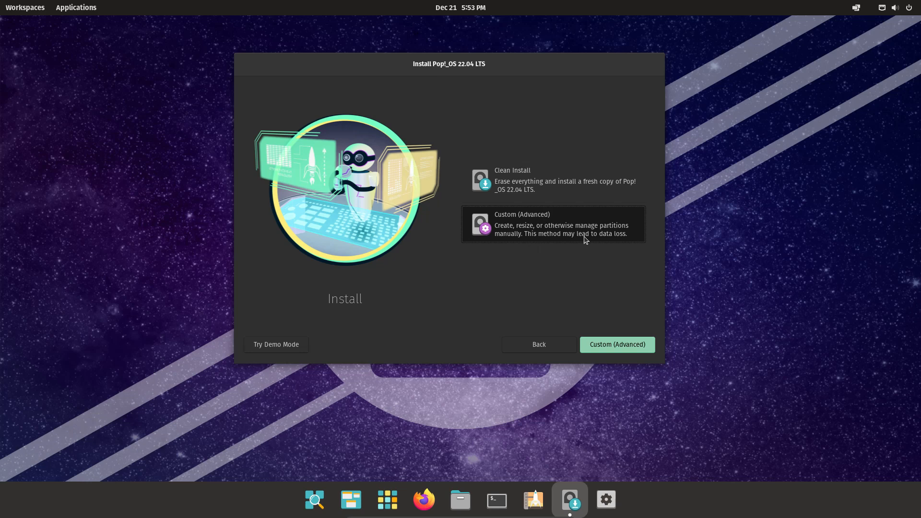
left_click(577, 182)
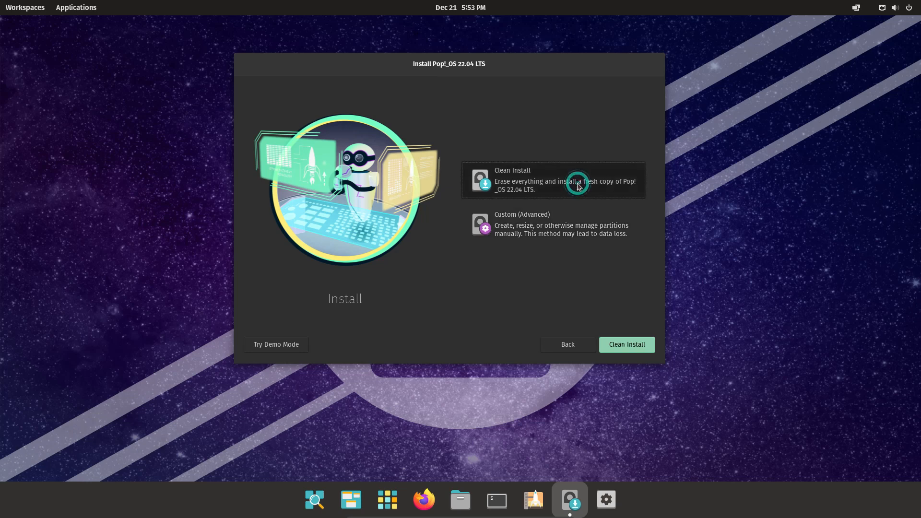
left_click(623, 346)
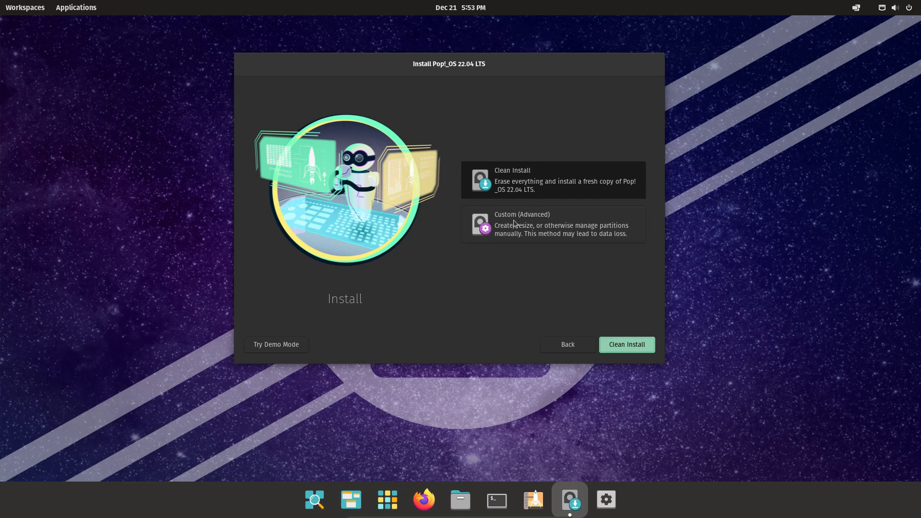
left_click(629, 347)
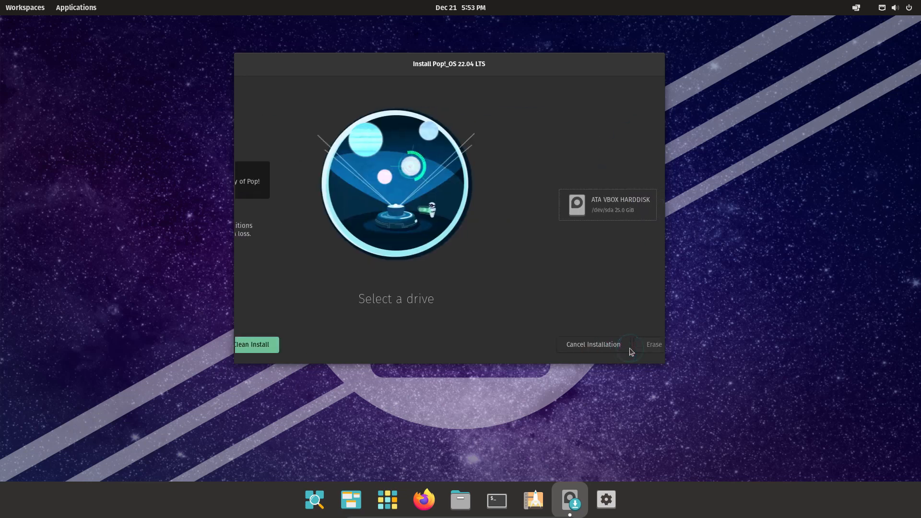
left_click(561, 211)
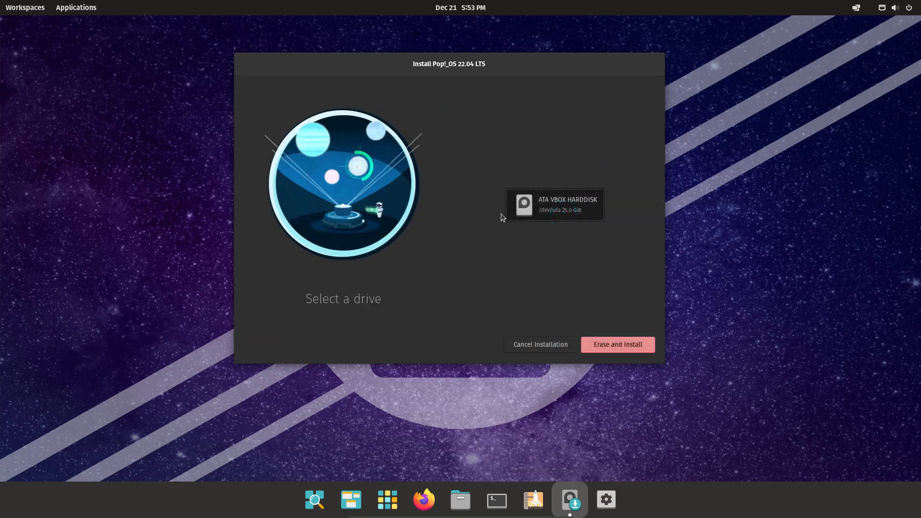
left_click(619, 347)
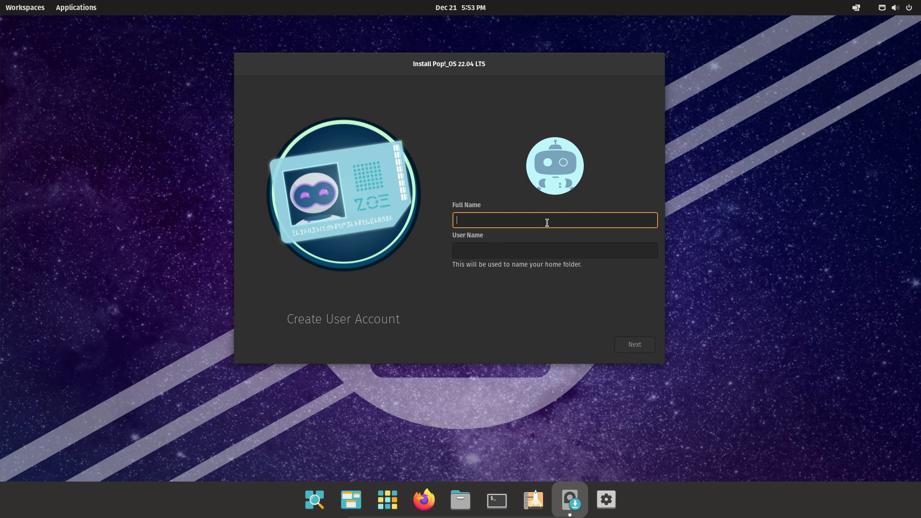
Enter the new account holder's full name, keep the suggested user name and continue to the account password.
type("Ta")
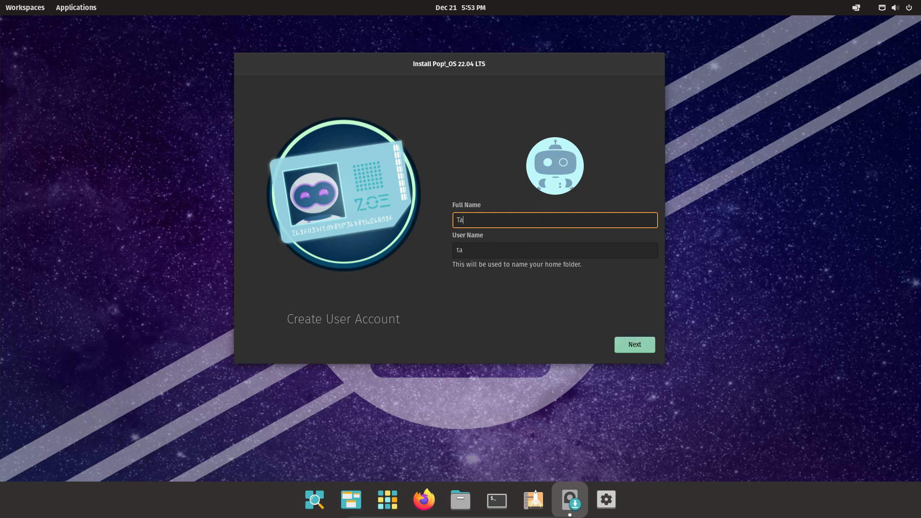
type("rzo")
left_click(647, 346)
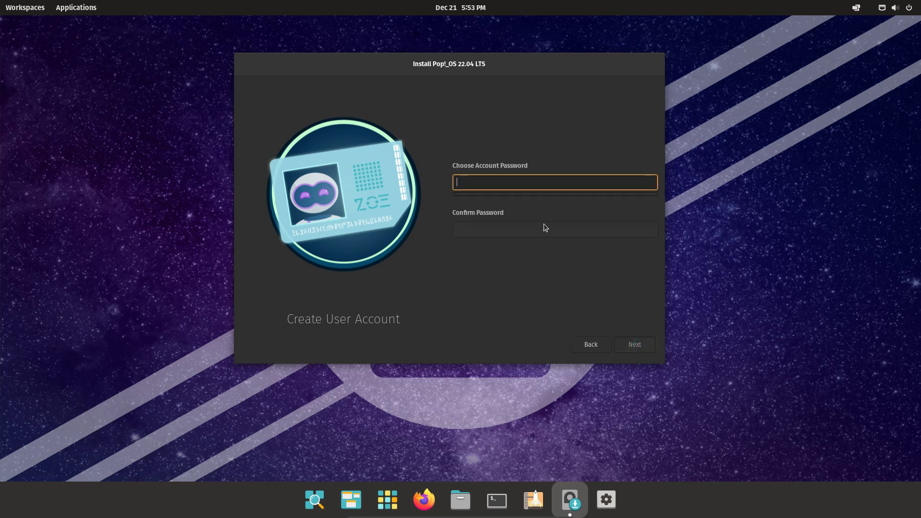
Enter and confirm the account password, and continue the installation without encrypting the drive.
type("•••••")
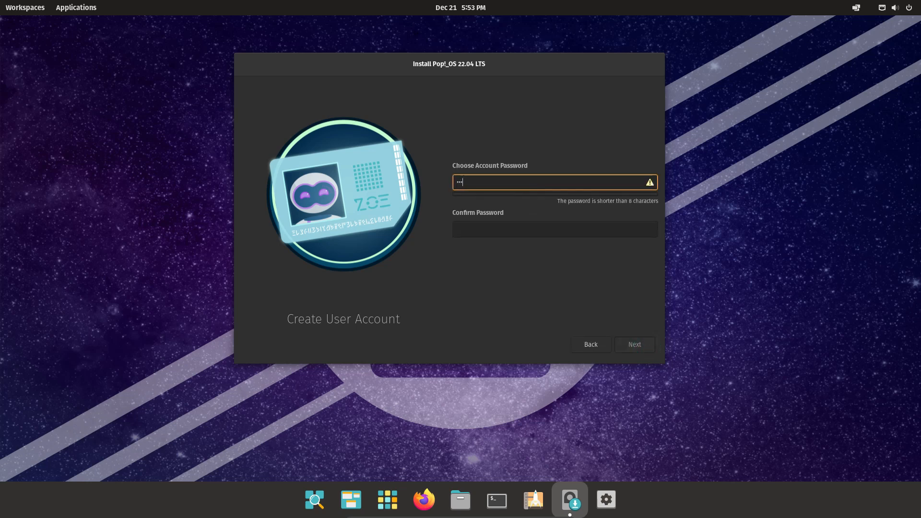
left_click(549, 229)
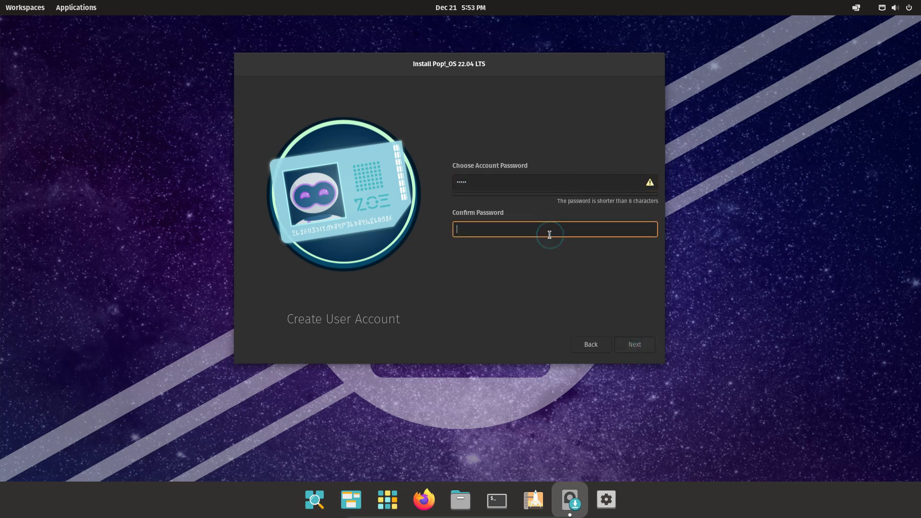
type("•••••")
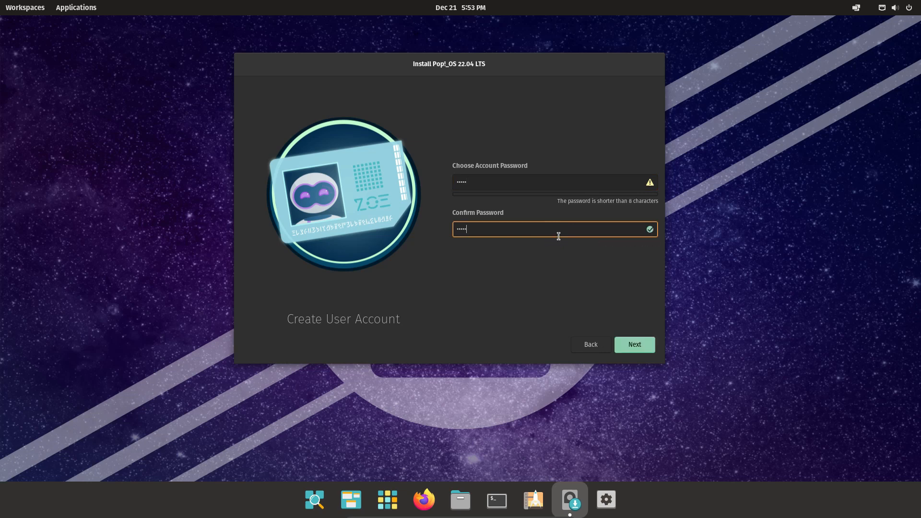
left_click(643, 343)
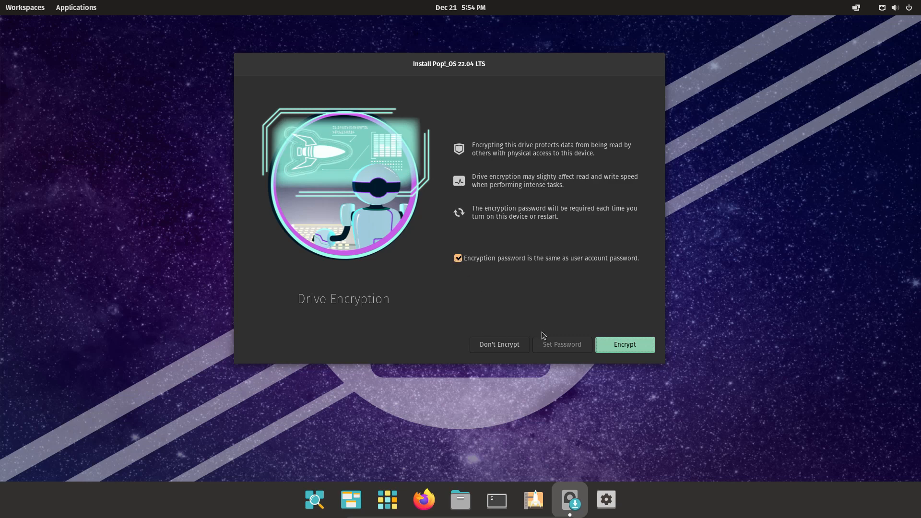
left_click(294, 298)
left_click(512, 347)
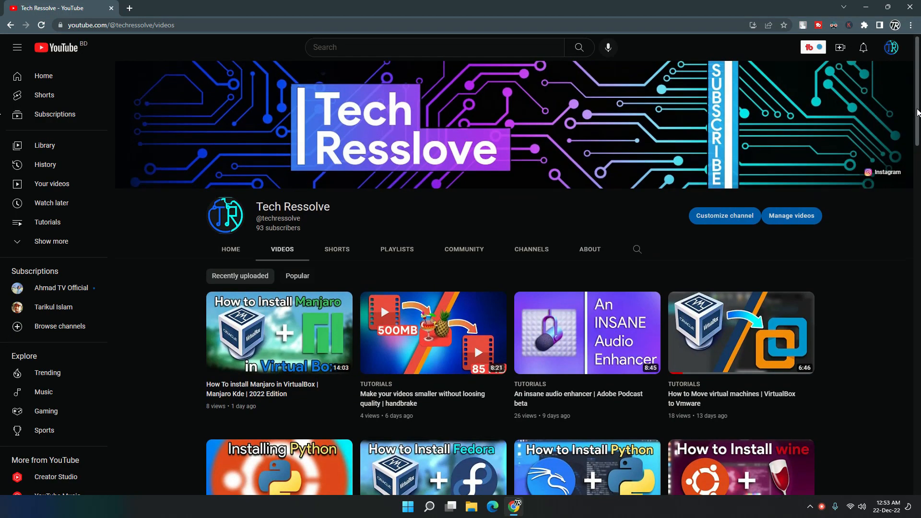
scroll(919, 129, "down", 2)
left_click_drag(918, 153, 915, 295)
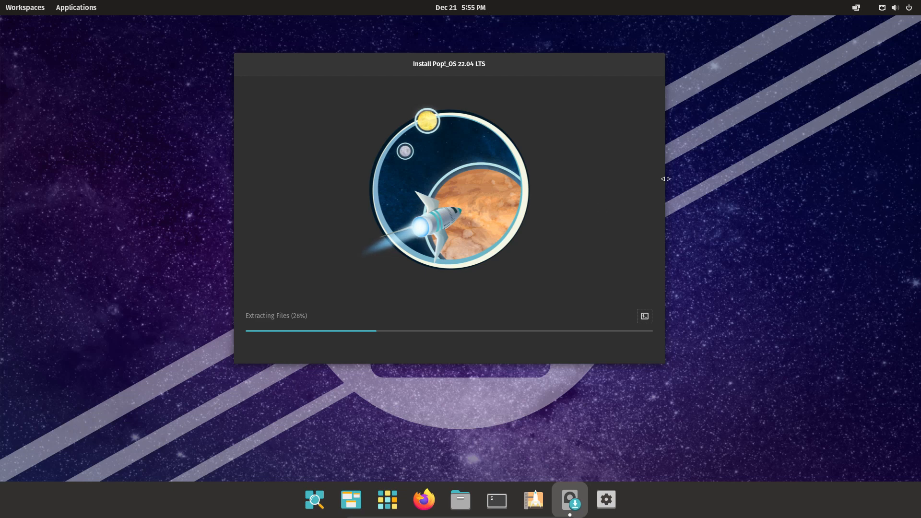
Restart the device from the finished installer and log in to the new account with the account password.
left_click_drag(509, 55, 558, 92)
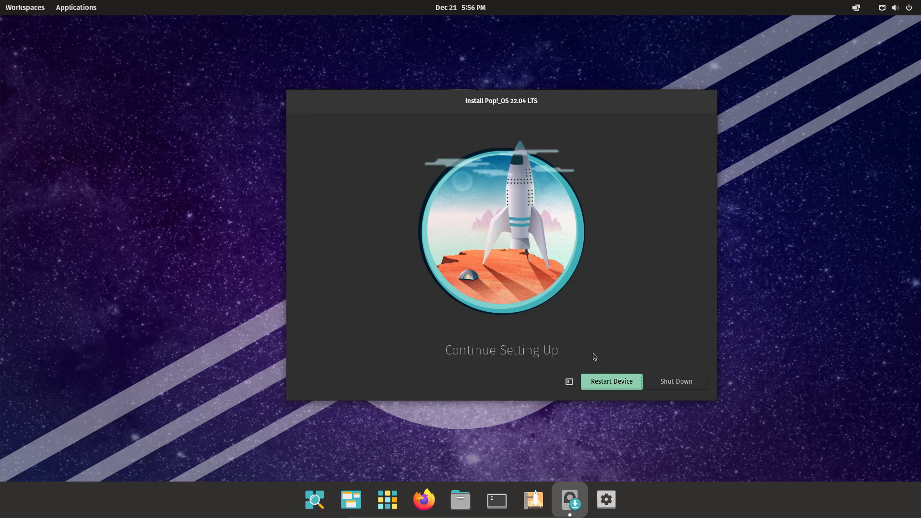
left_click(627, 385)
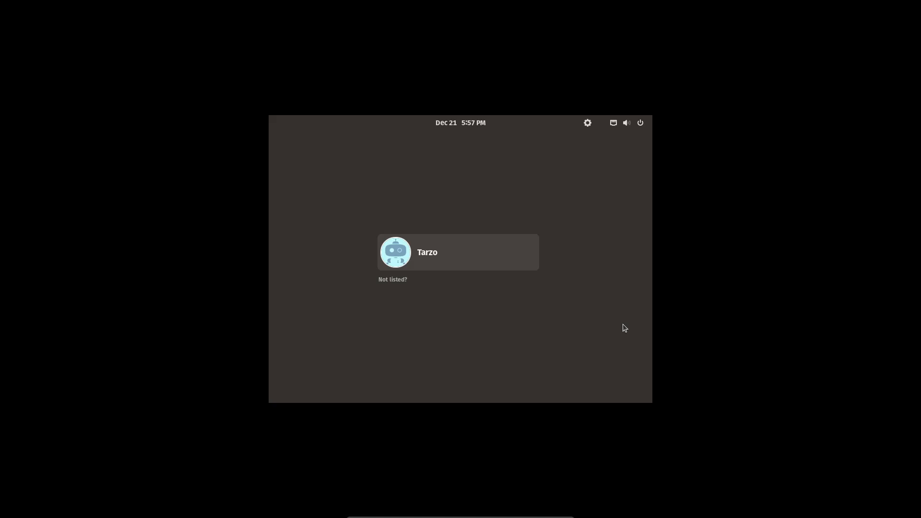
key("Return")
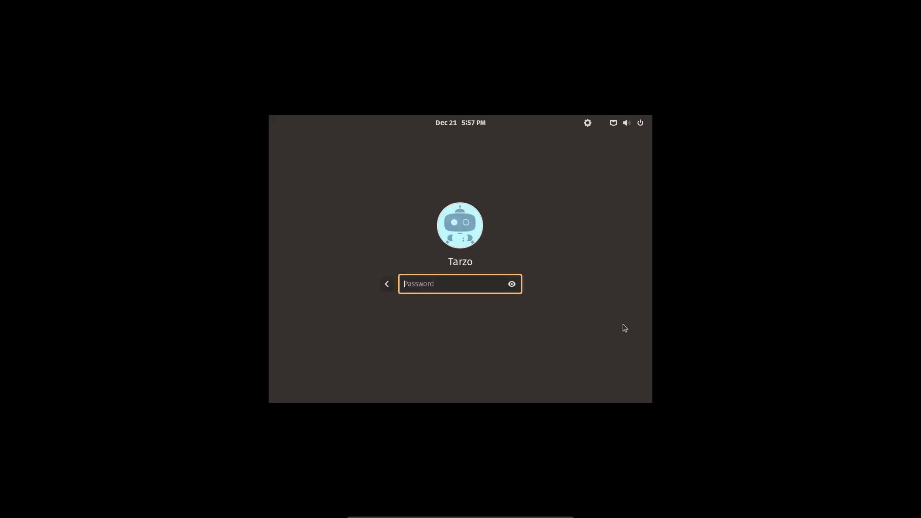
type("••••••")
key("Return")
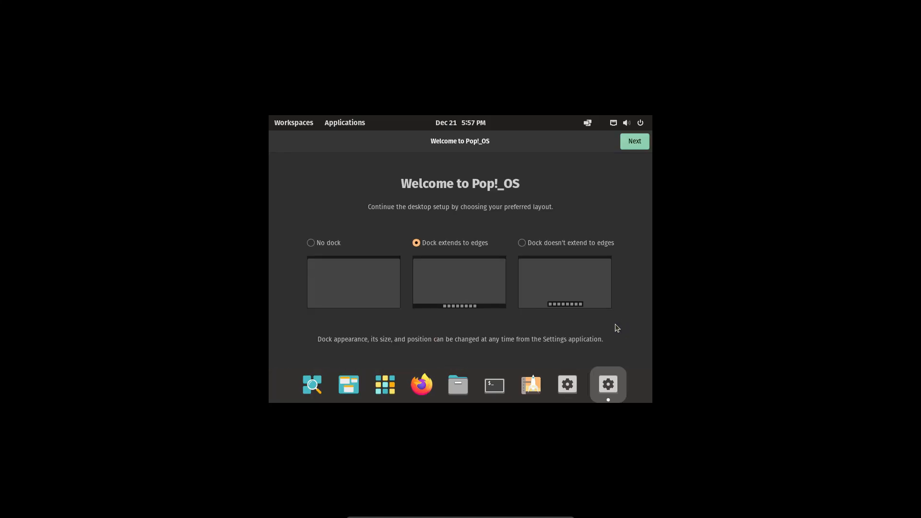
Choose the "Dock doesn't extend to edges" desktop layout and continue to the top bar configuration.
left_click(522, 243)
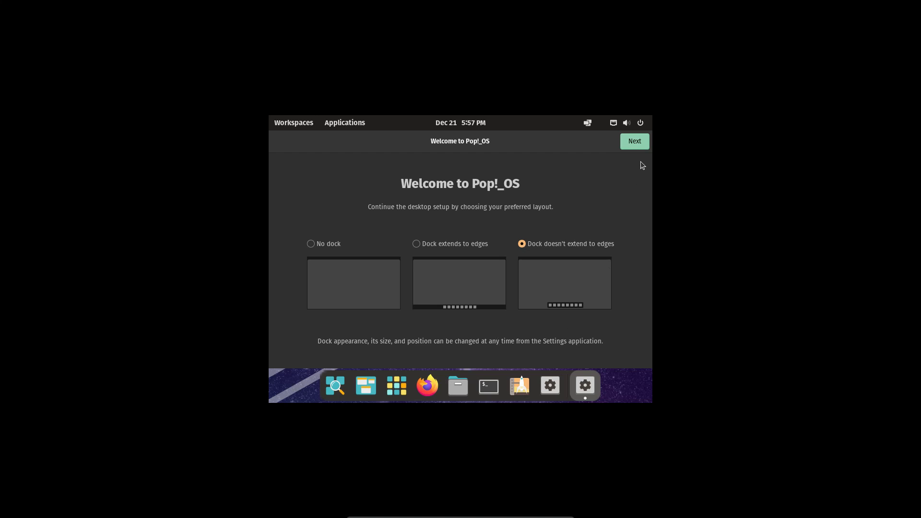
left_click(641, 144)
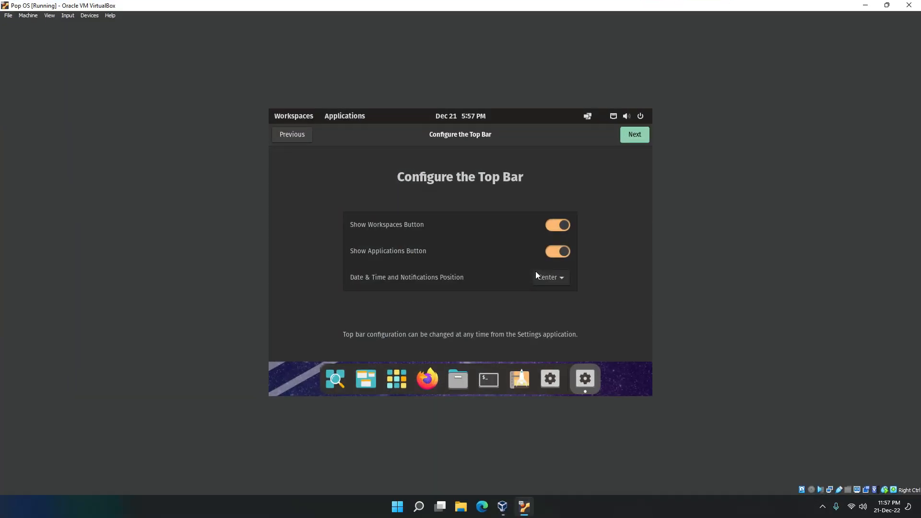
Switch the virtual machine to full-screen mode and set the installed system's display resolution to 1920 × 1080 (16:9), keeping the change.
key("Control_R+f")
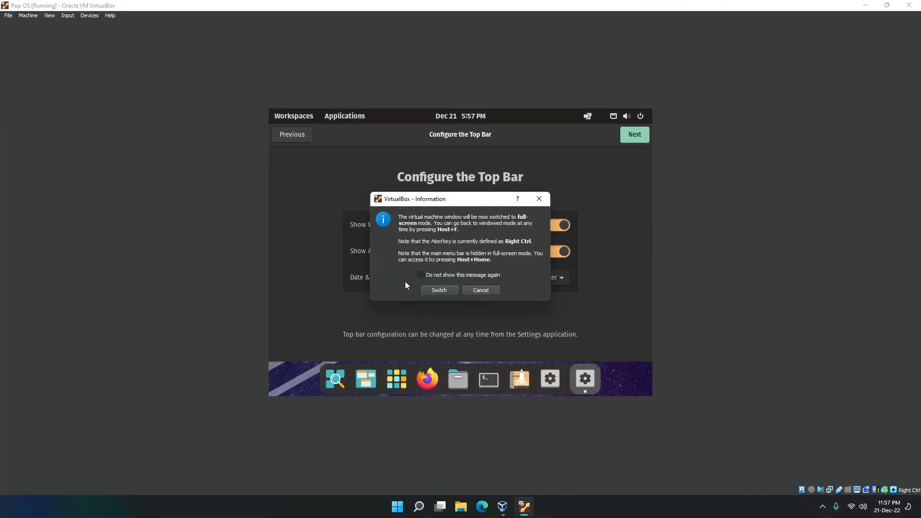
left_click(438, 290)
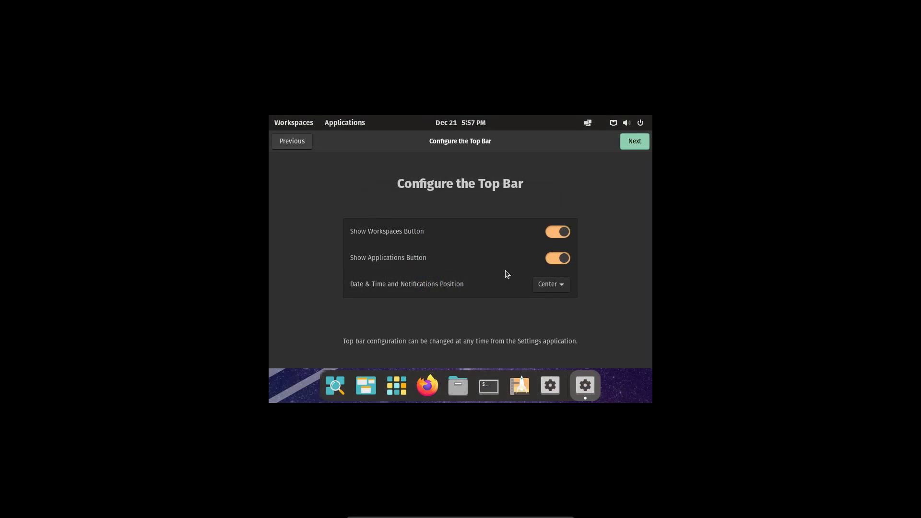
left_click(561, 388)
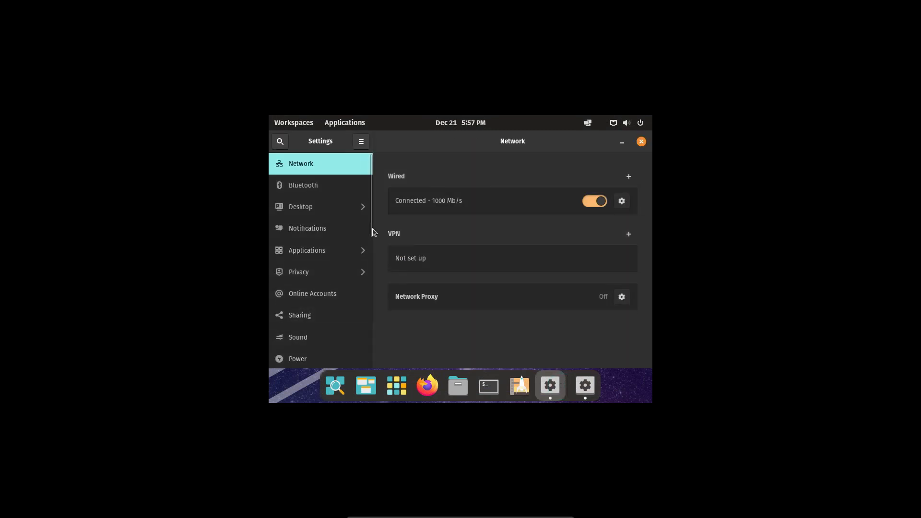
scroll(372, 246, "down", 1)
scroll(372, 250, "down", 3)
left_click(320, 313)
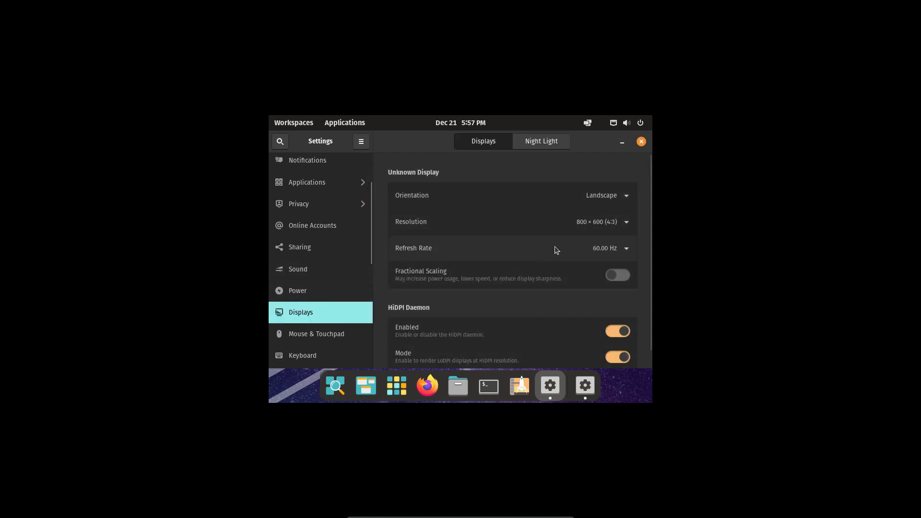
left_click(613, 224)
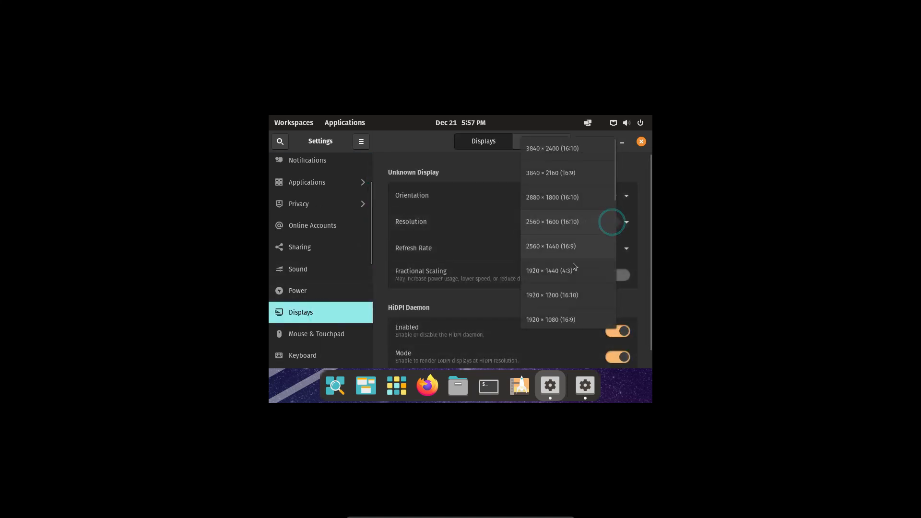
left_click(558, 319)
left_click(633, 141)
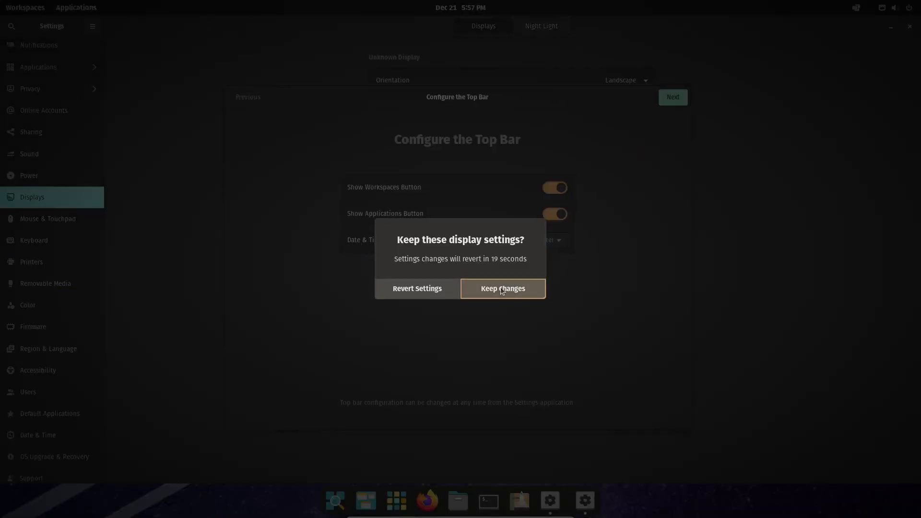
left_click(482, 292)
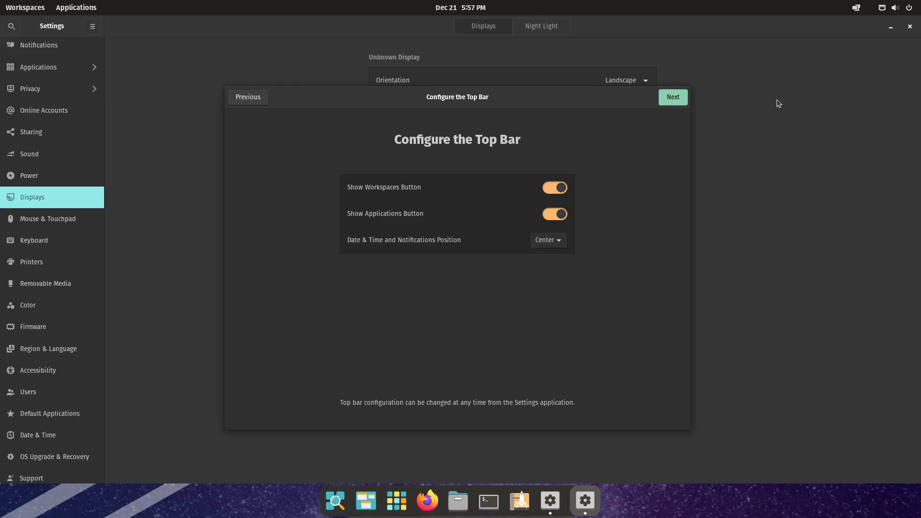
Accept the default top bar, launcher, gesture, Dark appearance and privacy settings, leaving Location Services off.
left_click(672, 99)
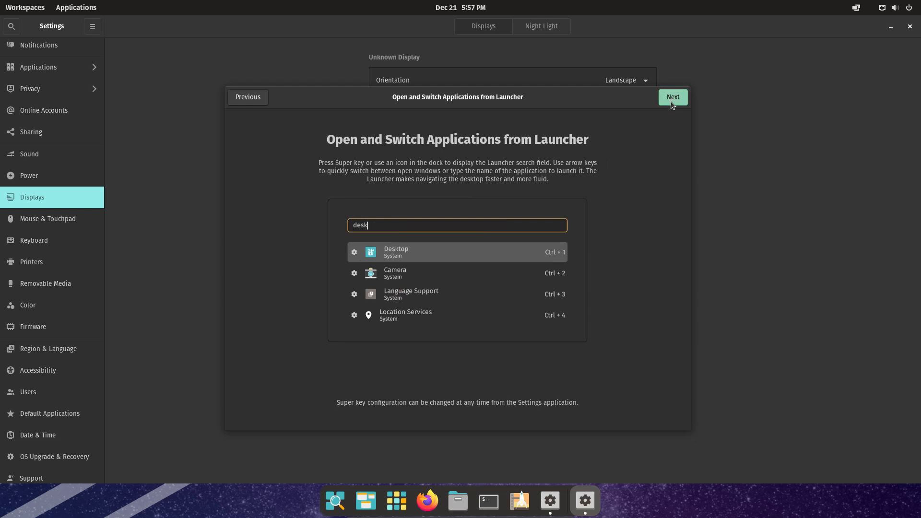
left_click(672, 101)
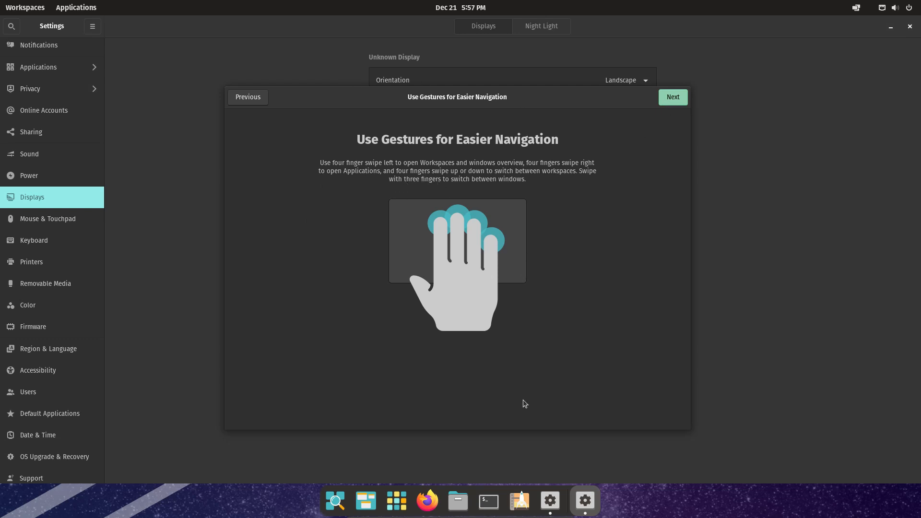
left_click(677, 99)
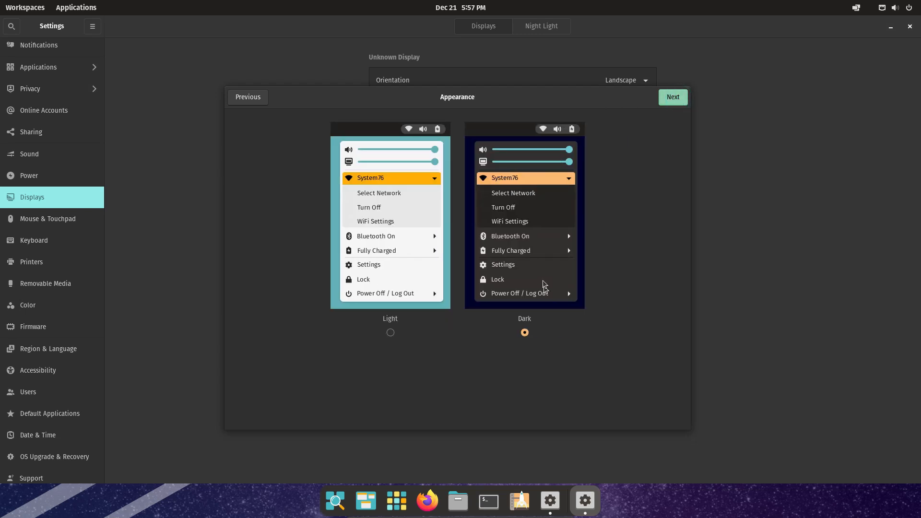
left_click(667, 102)
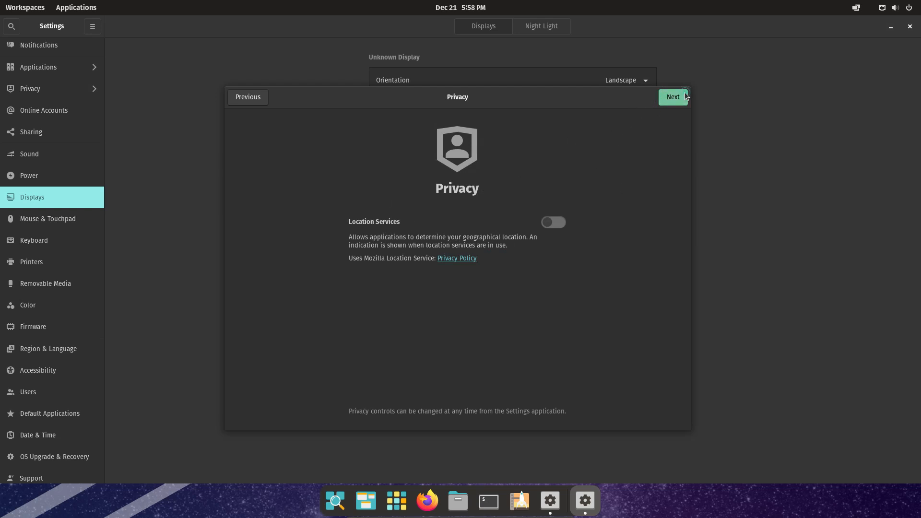
left_click(685, 97)
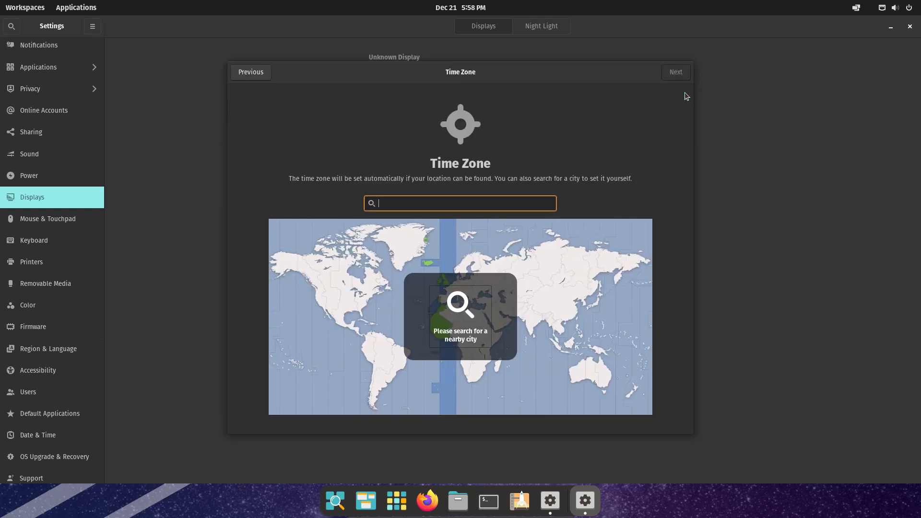
Set the time zone to Dhaka, Bangladesh (UTC+06) and skip connecting online accounts.
left_click(546, 324)
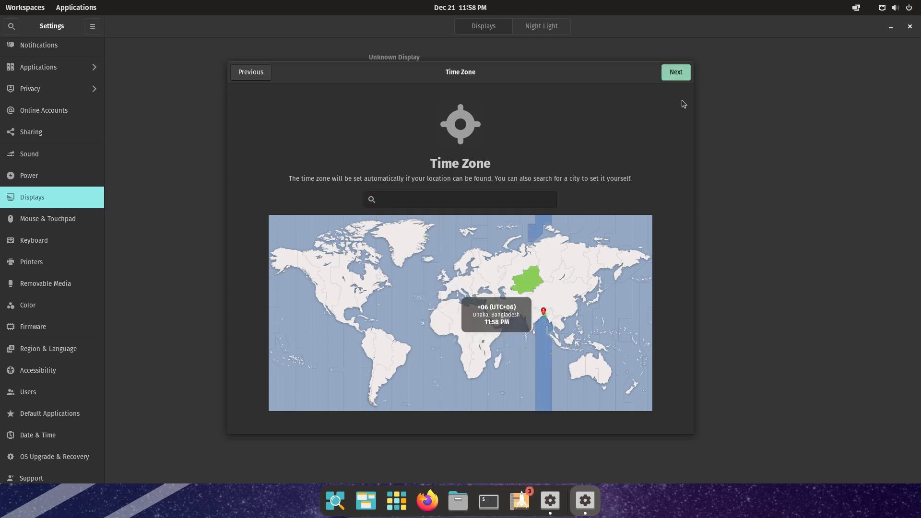
left_click(678, 74)
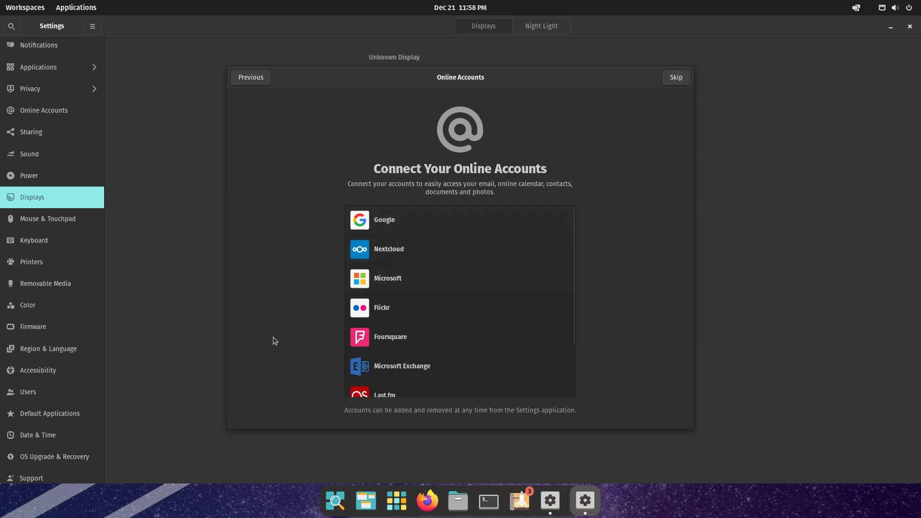
left_click(683, 76)
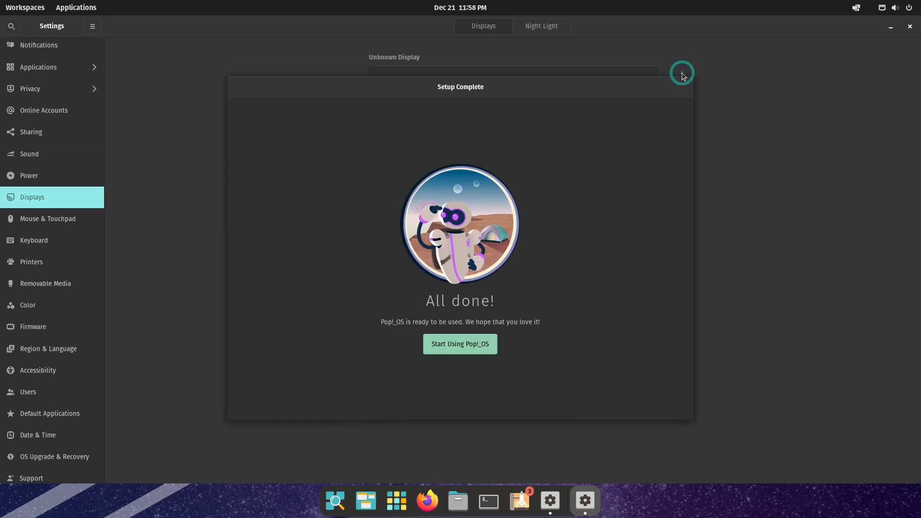
Finish the first-login setup assistant and close the Settings window behind it.
left_click(466, 343)
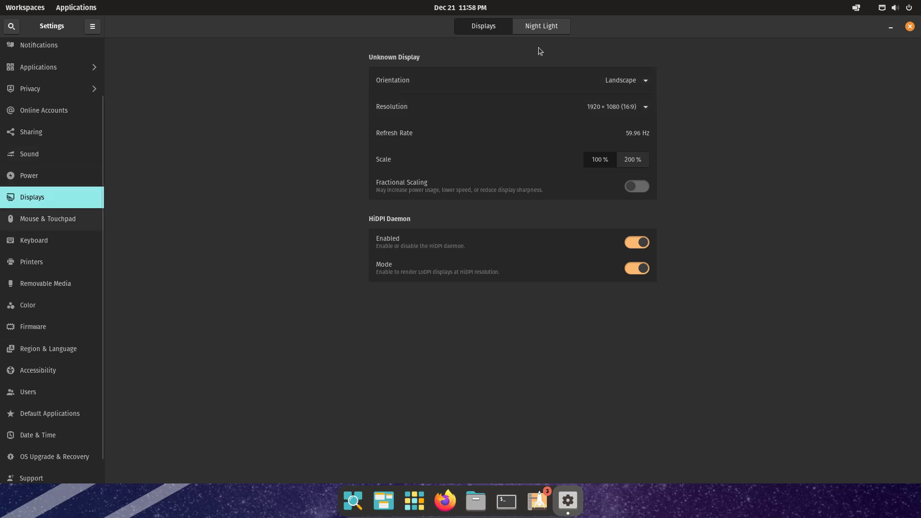
left_click(910, 27)
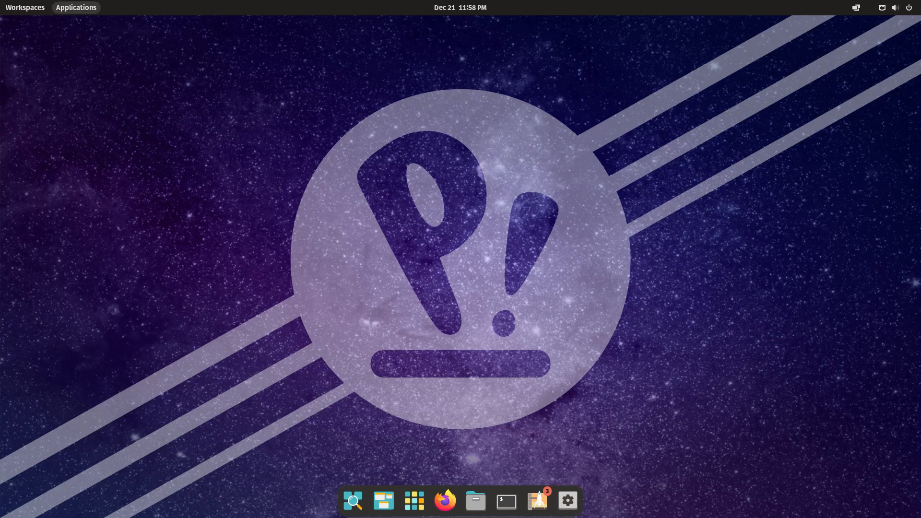
Open a Terminal and refresh the package lists with "sudo apt update", authenticating with the account password.
left_click(76, 7)
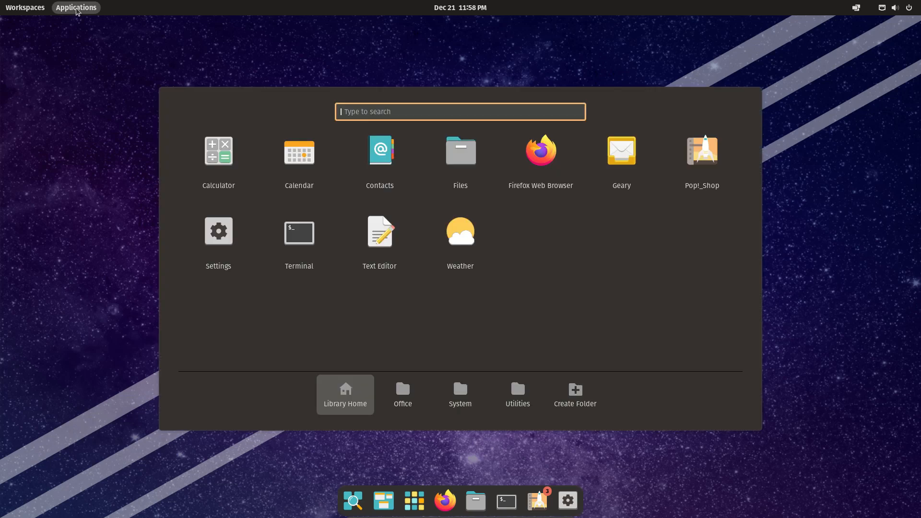
left_click(309, 244)
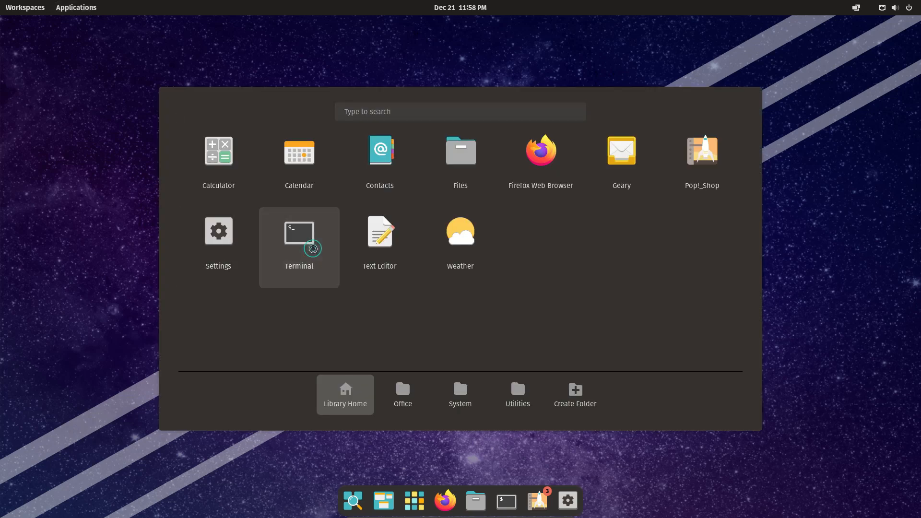
left_click_drag(228, 103, 470, 131)
left_click(440, 201)
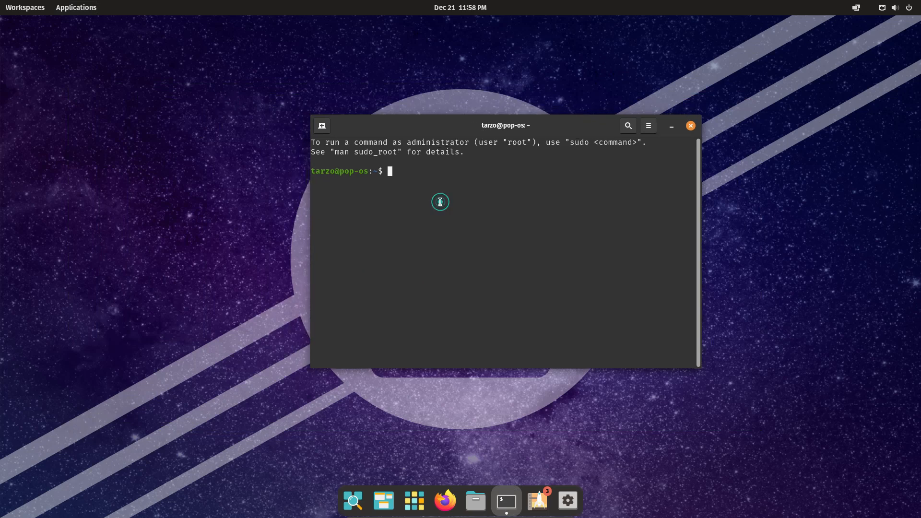
type("sudo apt update")
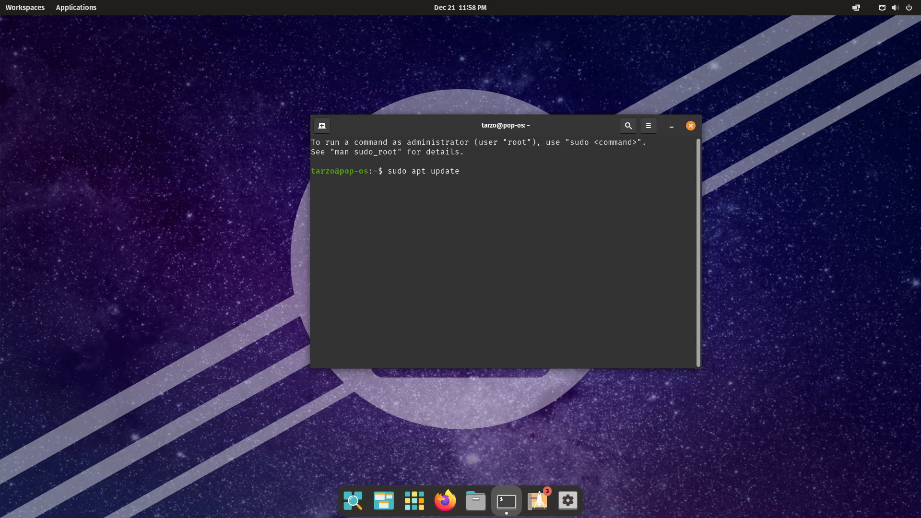
key("Return")
key("Return")
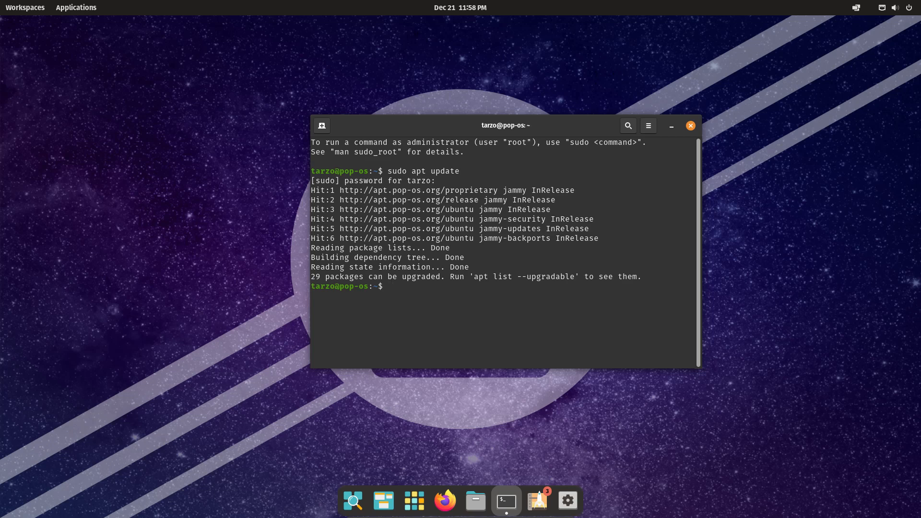
Clear the terminal output and try to show the system information with "screenfetch".
type("clear")
key("Return")
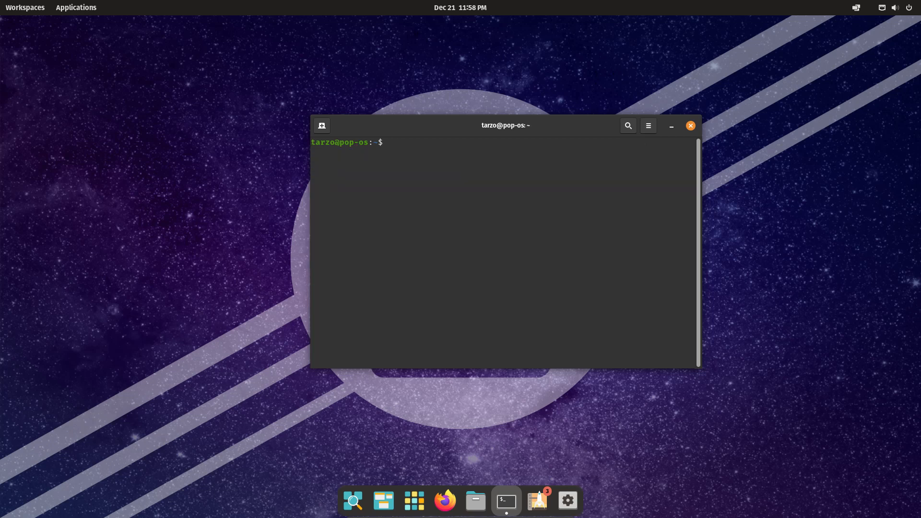
type("screenfetch")
key("Return")
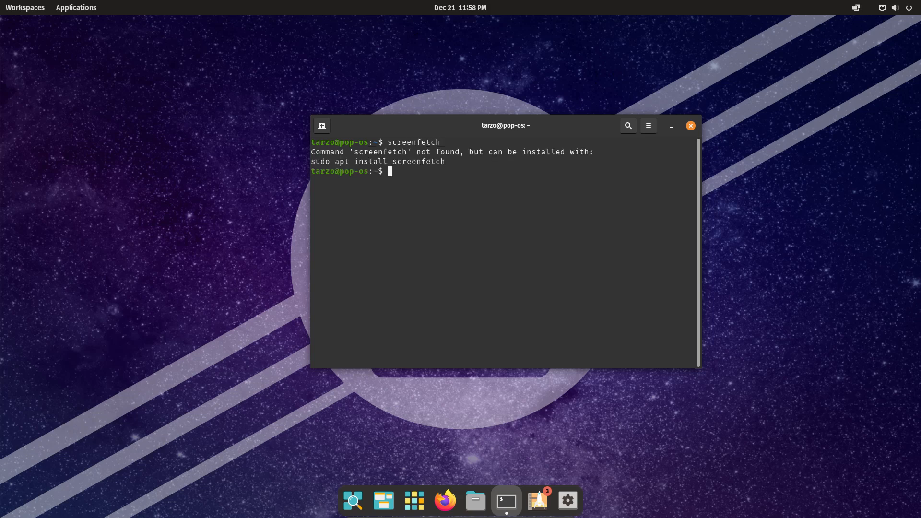
Rework the previous terminal command into "neofetch" and try to run it.
key("Up")
key("Left")
key("Left")
key("Left")
key("Left")
key("Left")
key("BackSpace")
key("BackSpace")
key("BackSpace")
key("BackSpace")
key("BackSpace")
key("BackSpace")
type("neo")
key("Return")
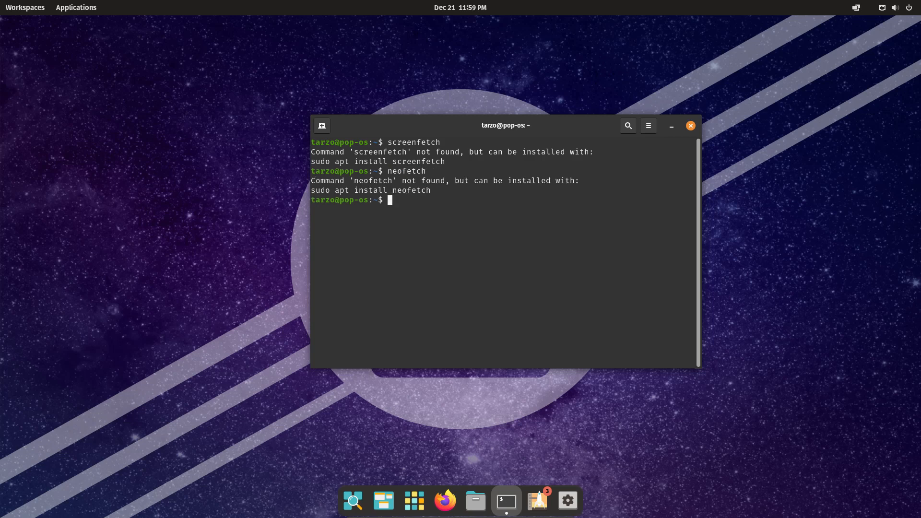
Install the neofetch package with "sudo apt install neofetch" and accept installing its additional packages.
type("o apt install neofetch")
key("Return")
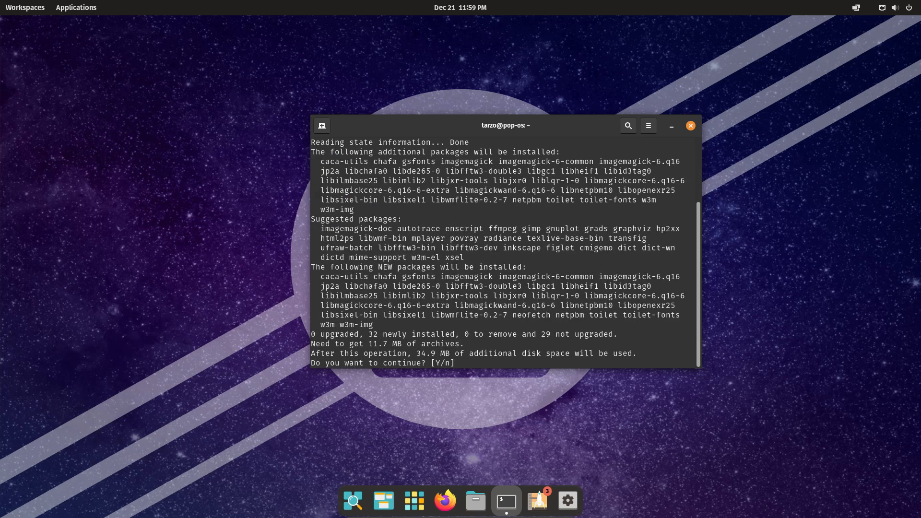
key("Return")
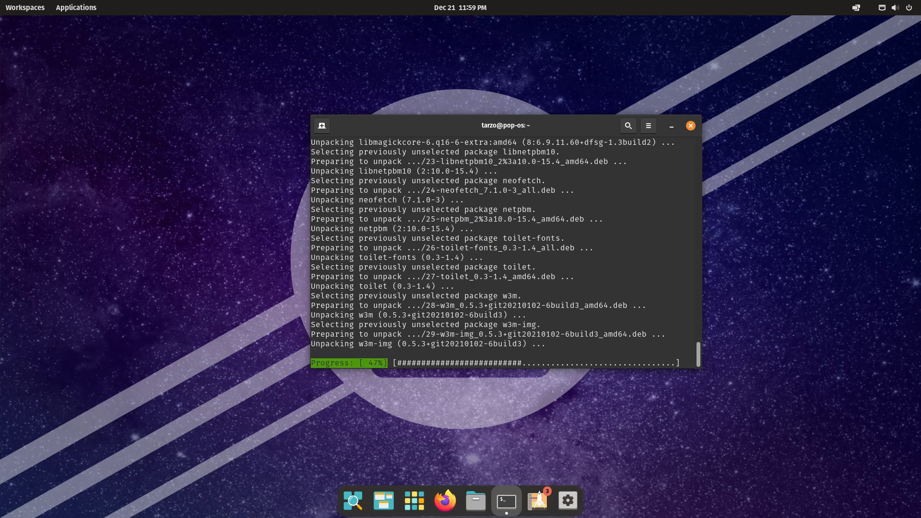
Run neofetch in the terminal to display the system information.
key("Up")
key("Up")
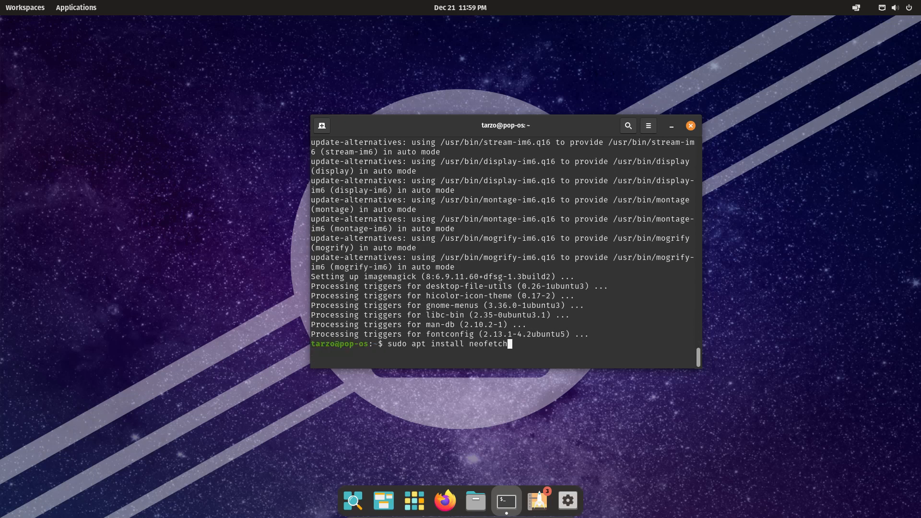
key("Return")
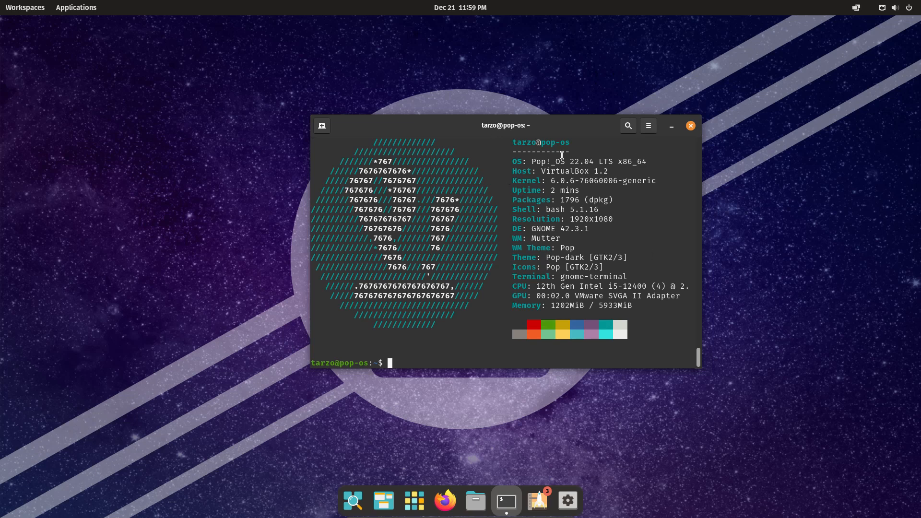
Examine the OS, kernel and desktop environment entries in the neofetch output, and close the terminal.
left_click_drag(531, 161, 659, 163)
left_click(540, 178)
left_click_drag(540, 178, 610, 173)
left_click(604, 184)
left_click_drag(551, 177, 613, 182)
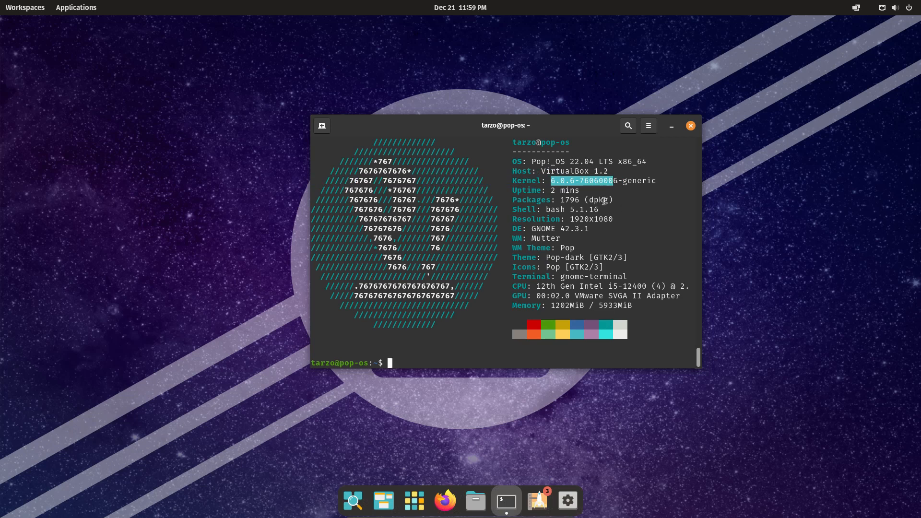
left_click_drag(585, 209, 594, 281)
left_click(596, 279)
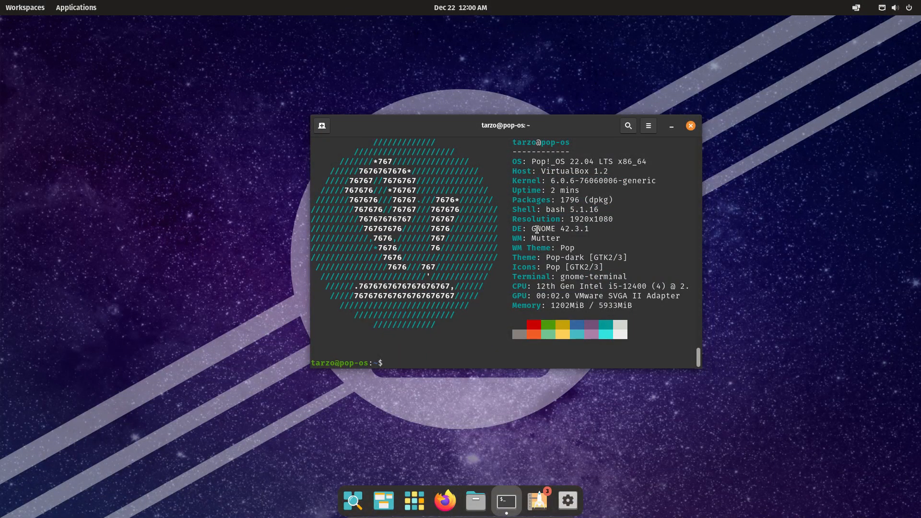
left_click_drag(533, 228, 590, 231)
left_click(590, 235)
left_click_drag(533, 233, 686, 228)
left_click(604, 247)
left_click(691, 126)
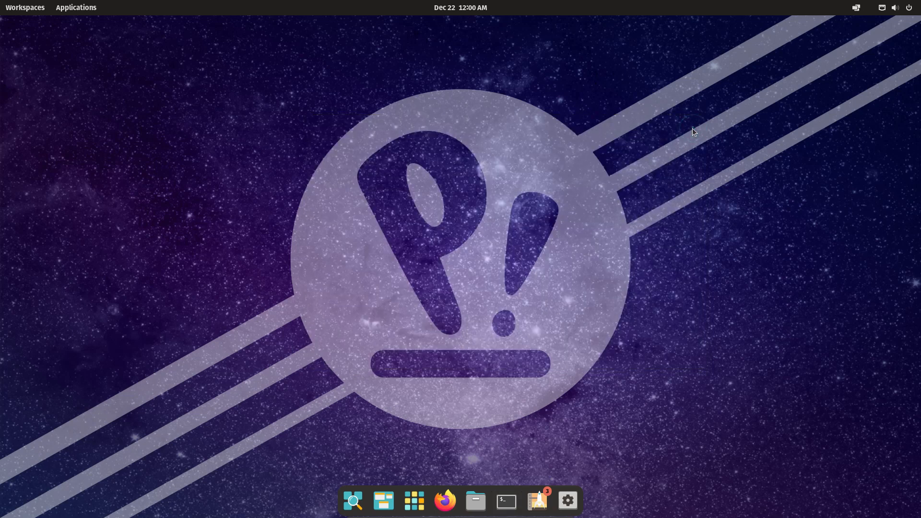
Open Pop!_Shop to view its home page and app categories, and close it again.
left_click(538, 494)
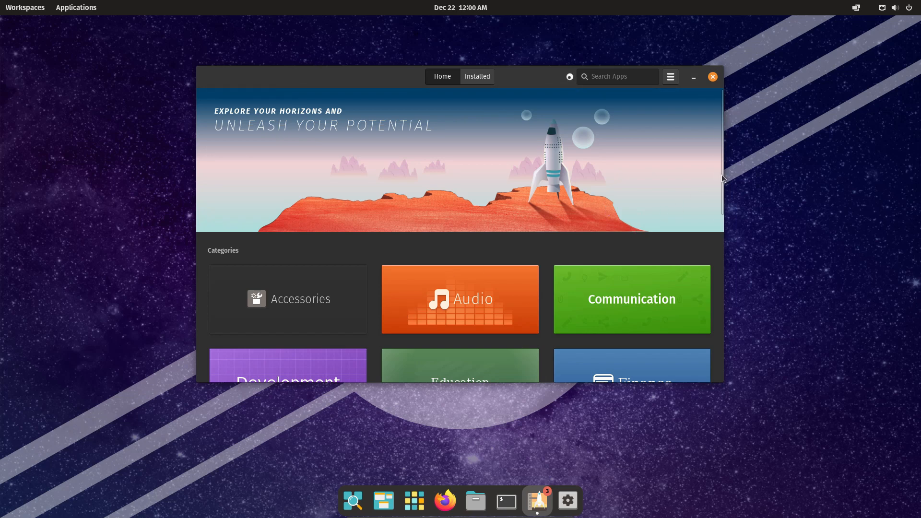
left_click_drag(721, 175, 737, 148)
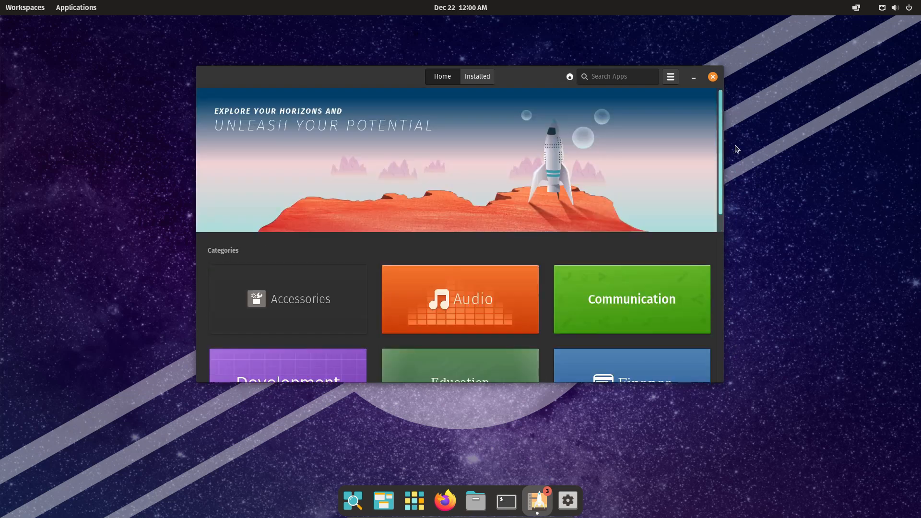
left_click(713, 77)
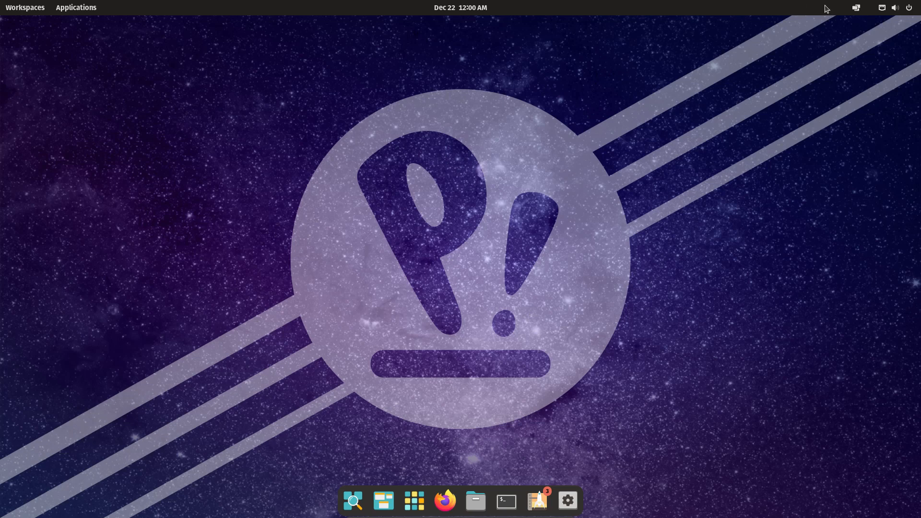
Power off the installed Pop!_OS system and confirm the shutdown.
left_click(911, 8)
left_click(847, 106)
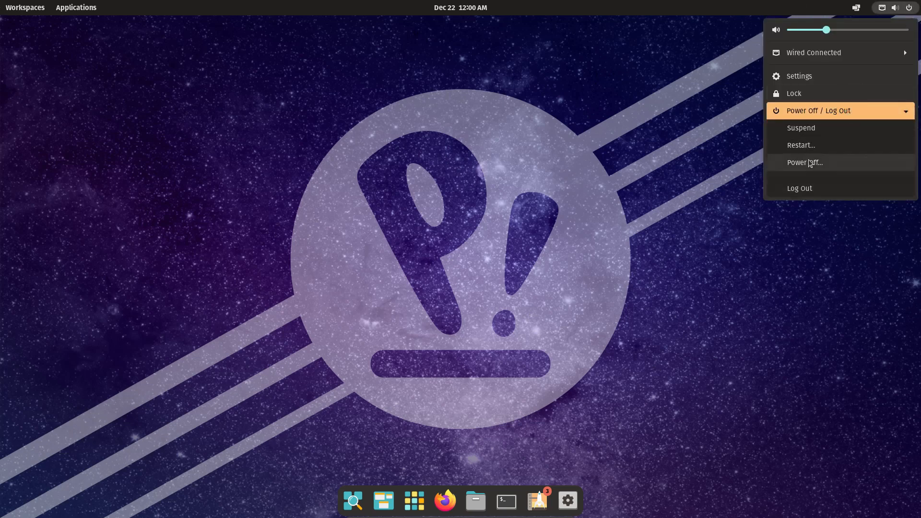
left_click(808, 162)
left_click(537, 293)
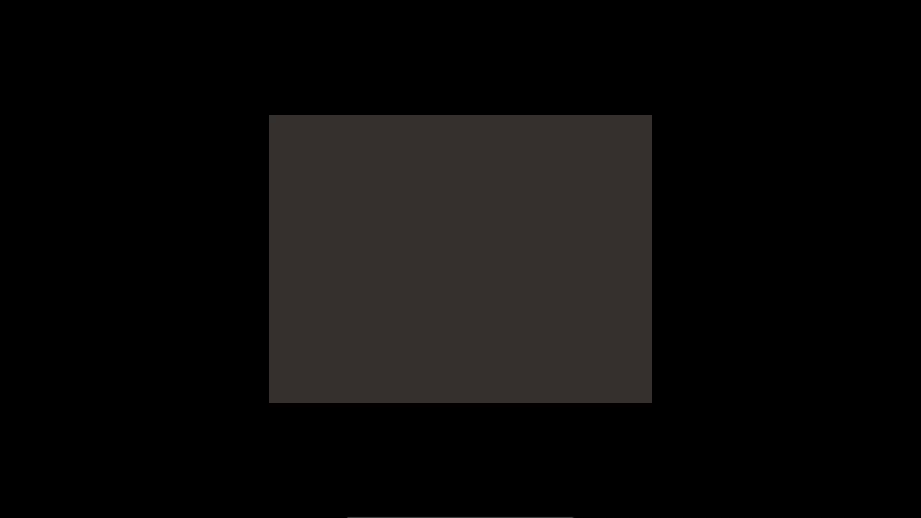